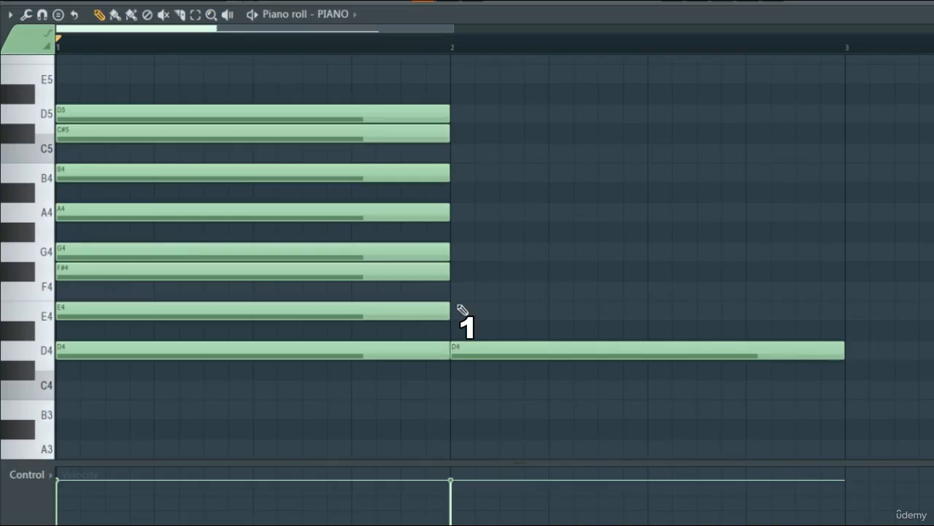
# - Add F#4 and A4 above the D4 in bar 2 to complete a D major chord, and play it back
pyautogui.click(453, 272)
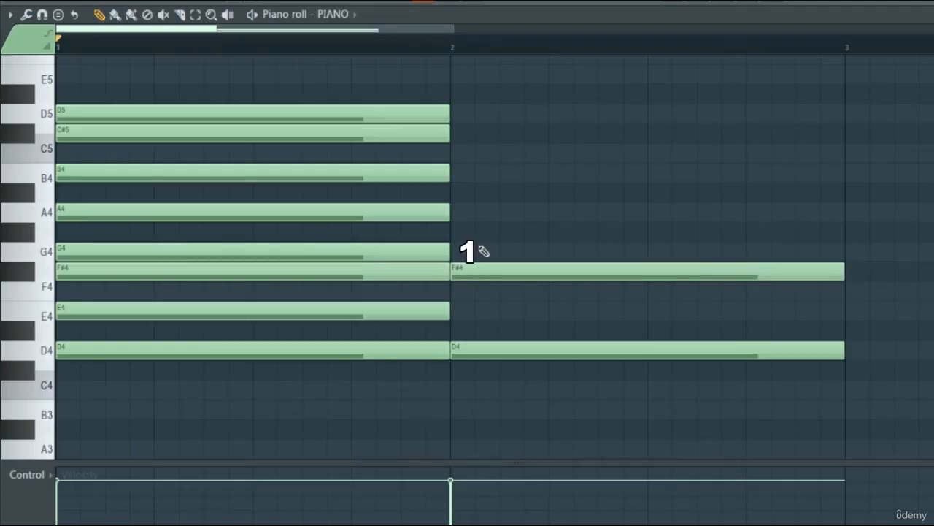
pyautogui.click(456, 212)
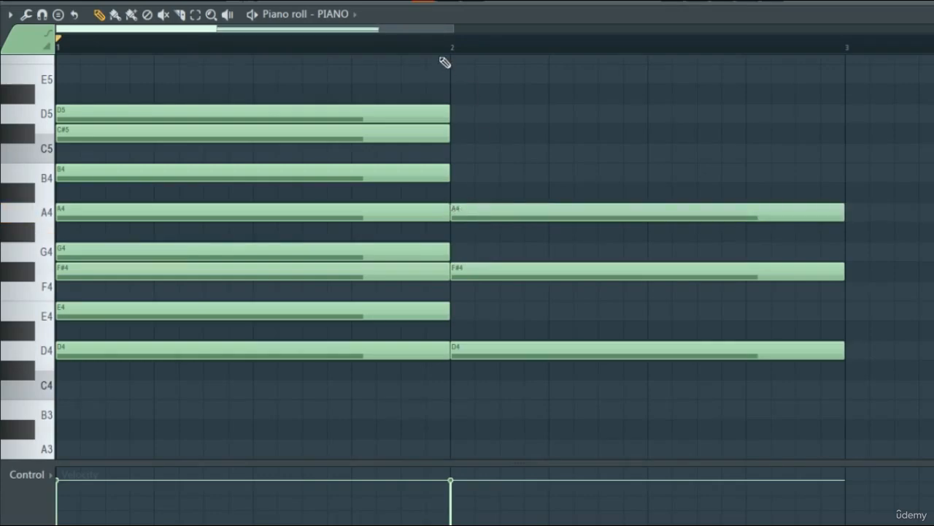
pyautogui.click(451, 39)
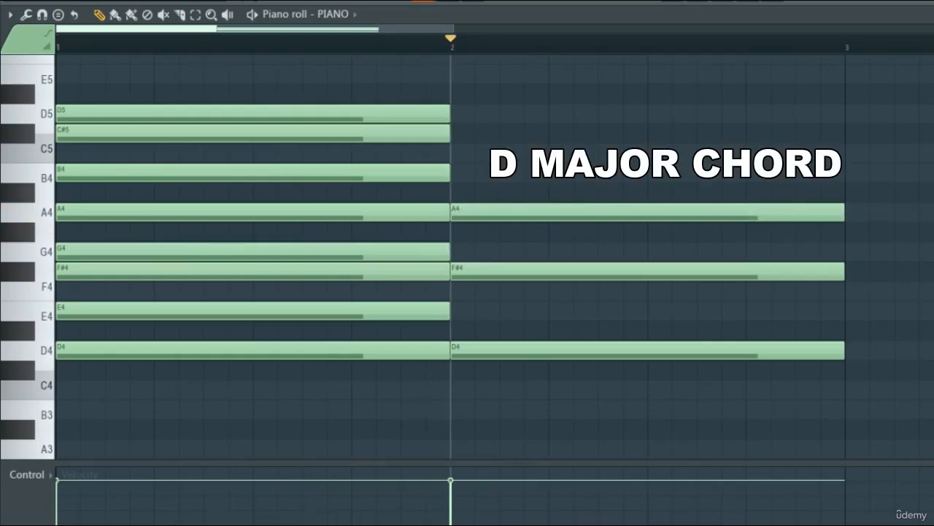
pyautogui.press('space')
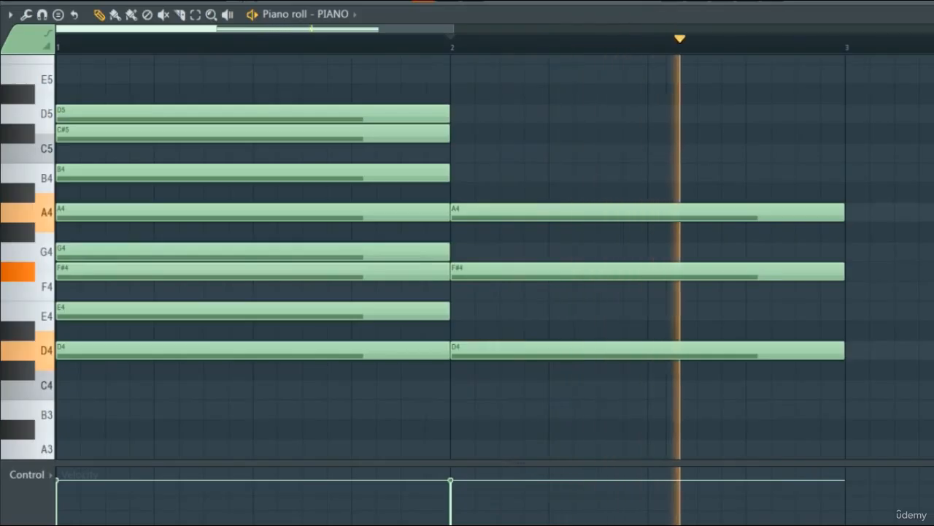
pyautogui.press('space')
pyautogui.press('space')
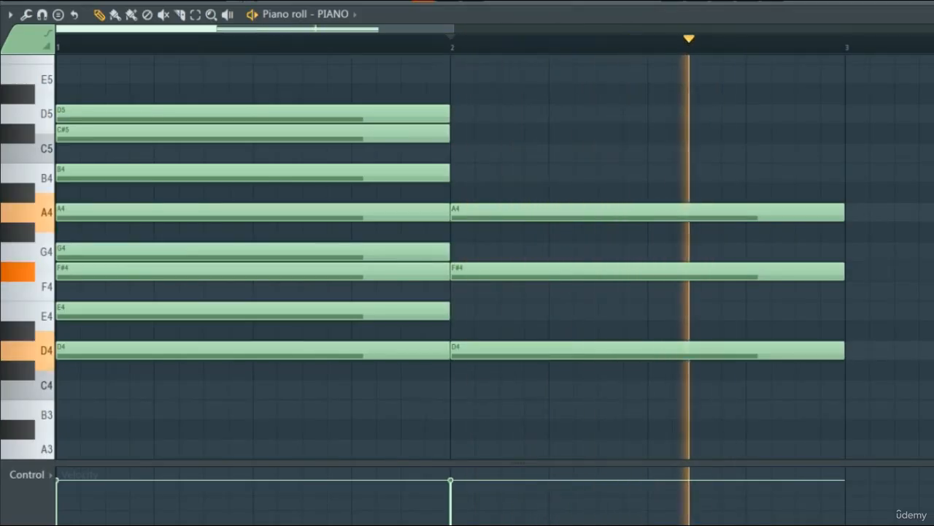
pyautogui.press('space')
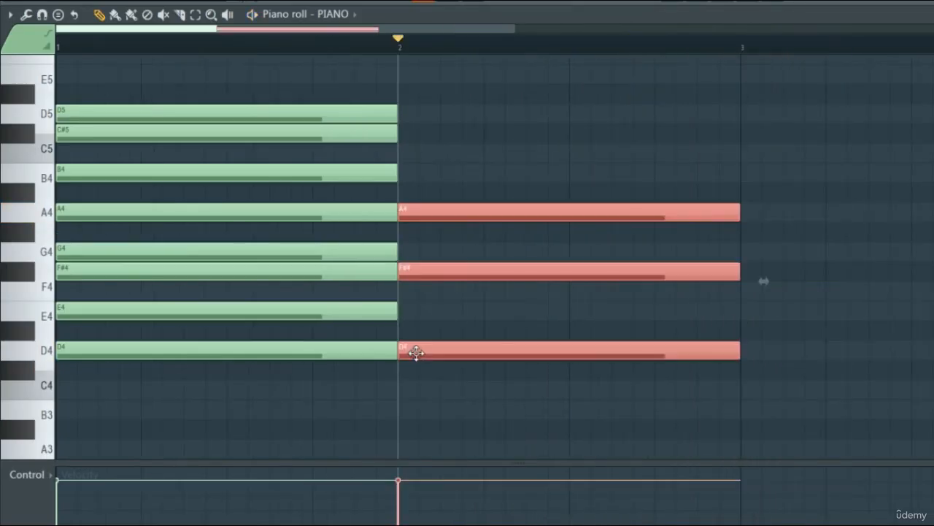
# - Shift the D major chord to bar 3 and place D4, F4 and A4 in bar 2 as a D minor chord
pyautogui.moveTo(413, 355); pyautogui.dragTo(765, 361)
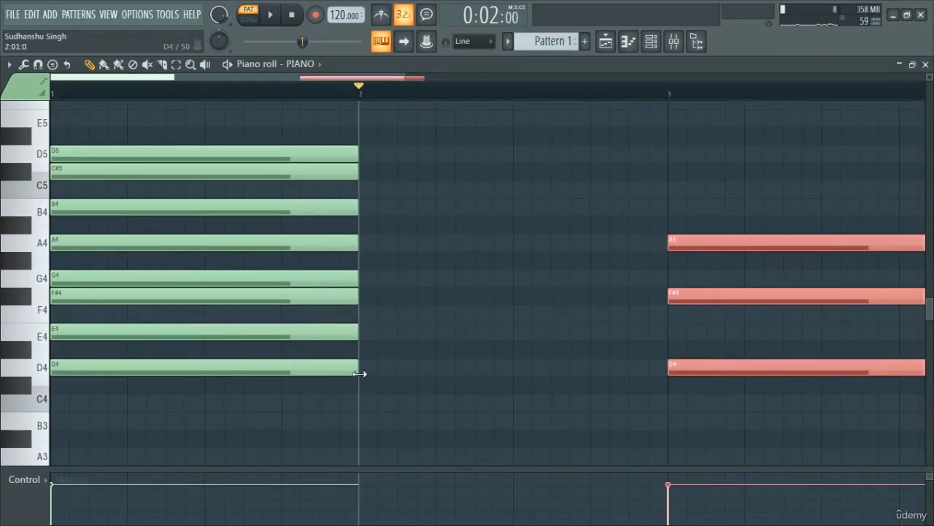
pyautogui.keyDown('ctrl'); pyautogui.click(372, 377); pyautogui.keyUp('ctrl')
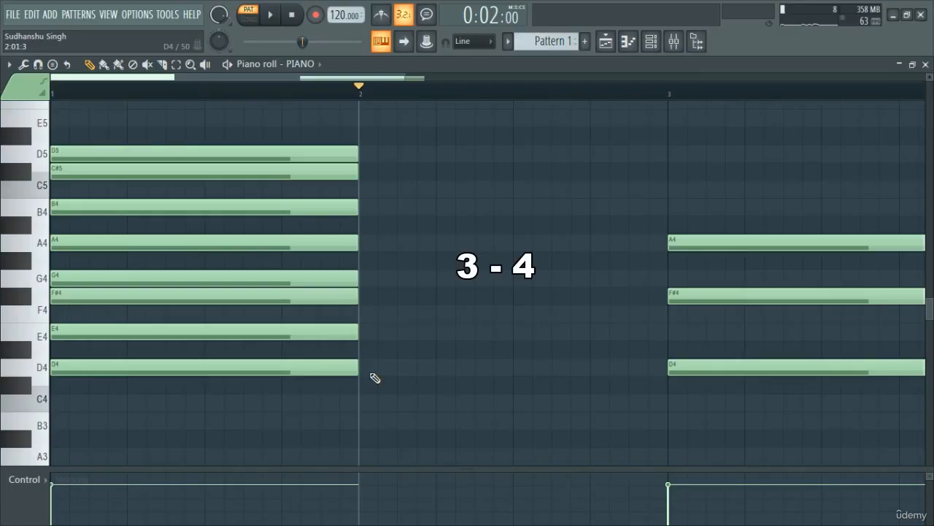
pyautogui.click(361, 367)
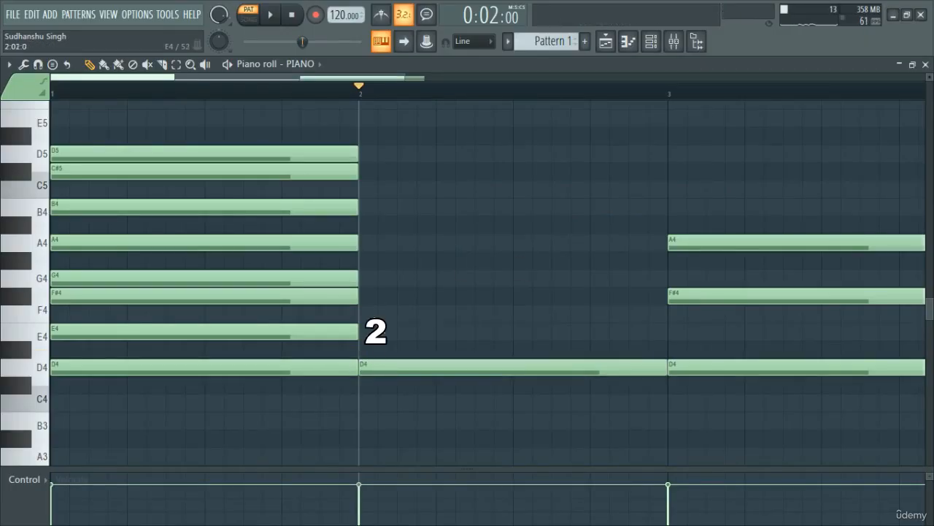
pyautogui.click(360, 313)
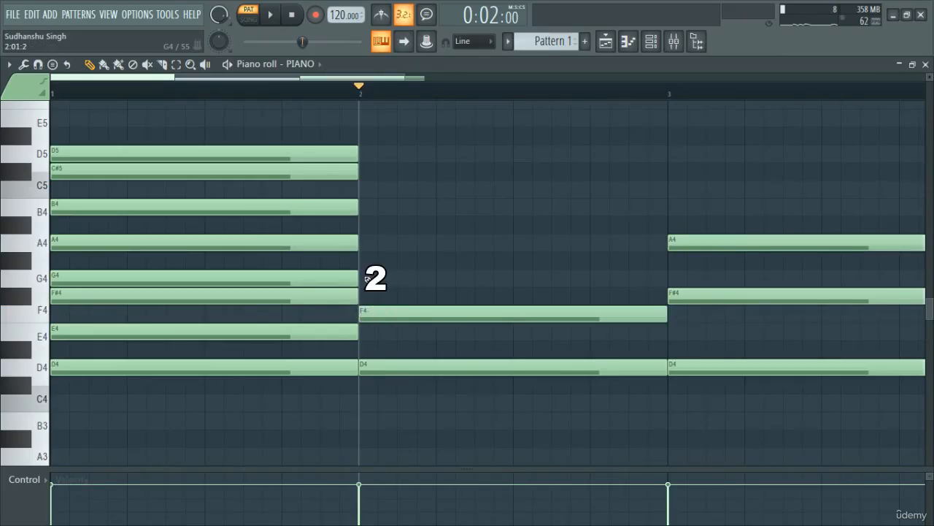
pyautogui.click(360, 243)
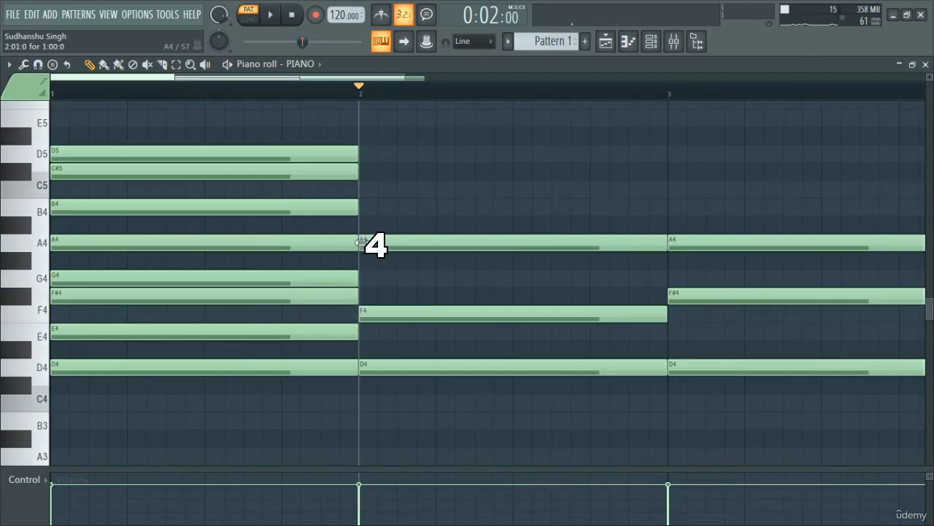
# - Play the D minor chord in bar 2, and the D major chord from the start of bar 3 for comparison
pyautogui.press('space')
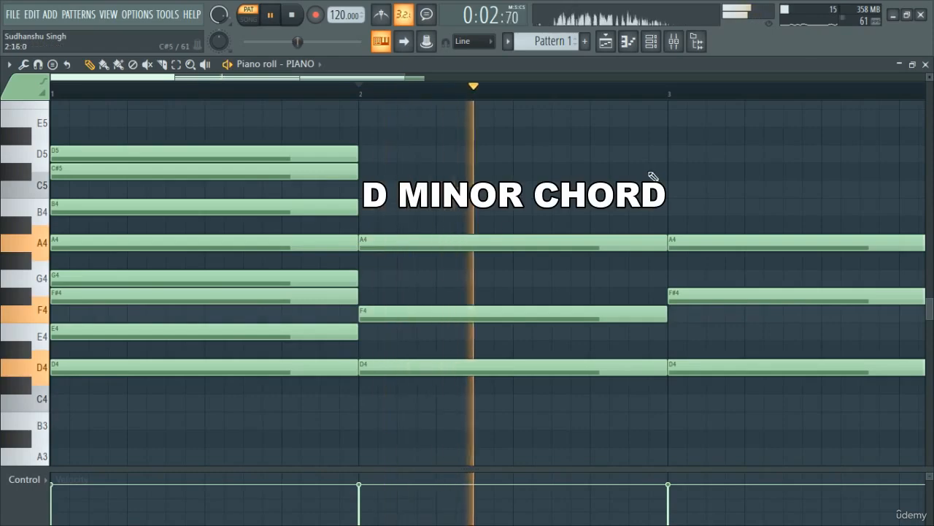
pyautogui.press('space')
pyautogui.click(671, 96)
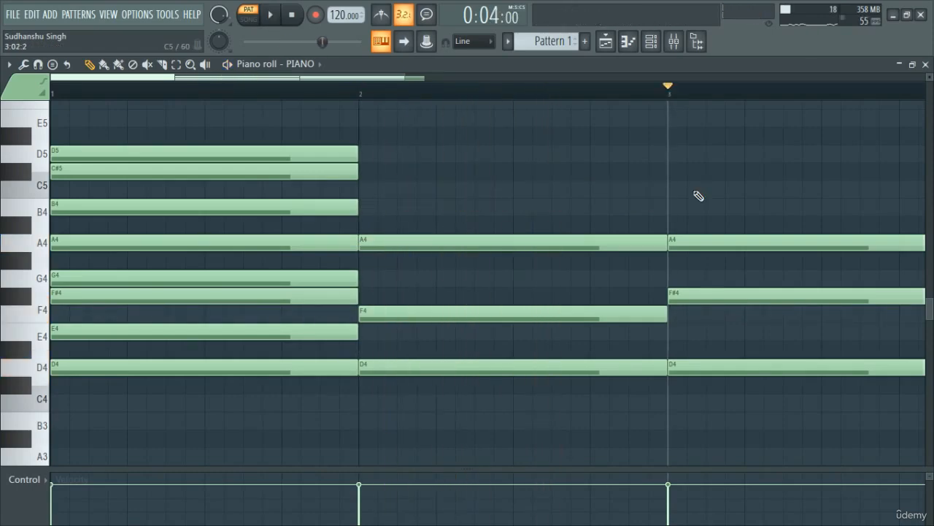
pyautogui.press('space')
pyautogui.press('space')
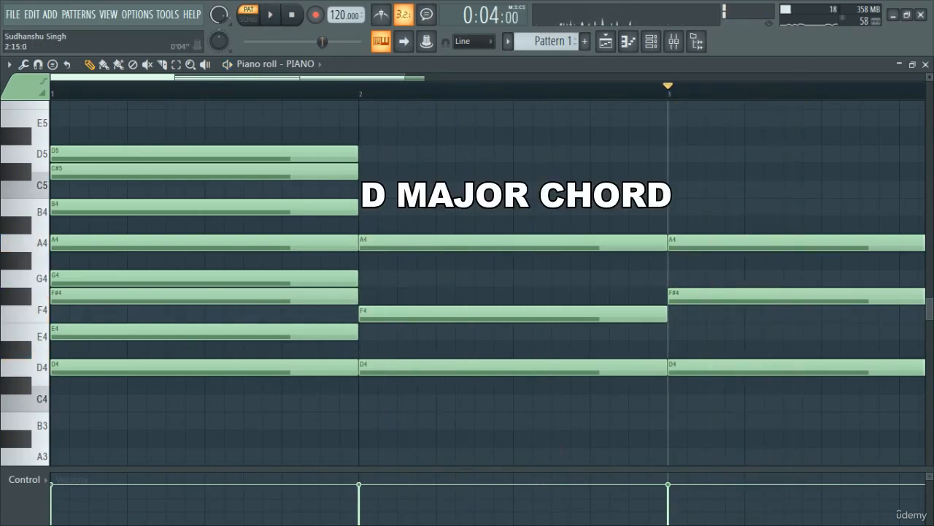
pyautogui.scroll(-2, 635, 97)
pyautogui.moveTo(337, 235); pyautogui.dragTo(694, 271)
pyautogui.moveTo(382, 358); pyautogui.dragTo(812, 394)
pyautogui.click(812, 393)
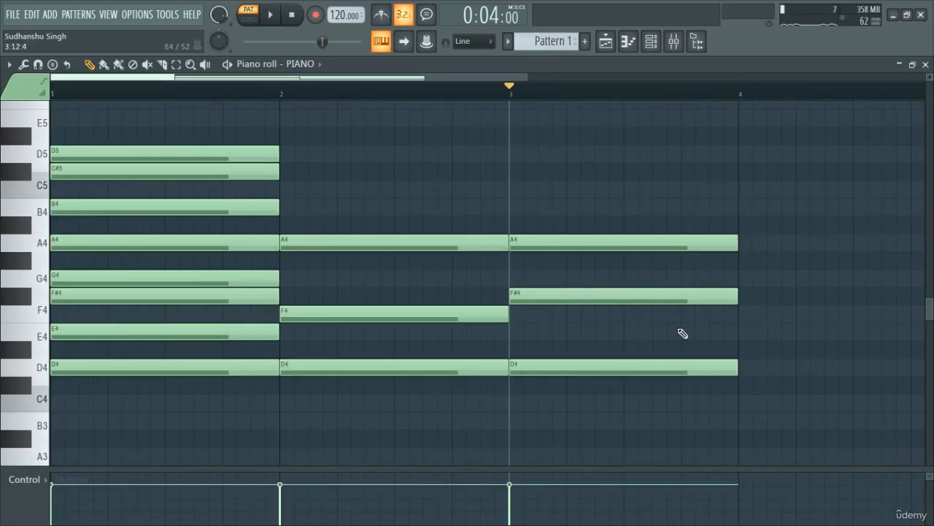
pyautogui.moveTo(732, 340); pyautogui.dragTo(307, 269)
pyautogui.keyDown('ctrl'); pyautogui.click(346, 290); pyautogui.keyUp('ctrl')
pyautogui.scroll(1, 379, 139)
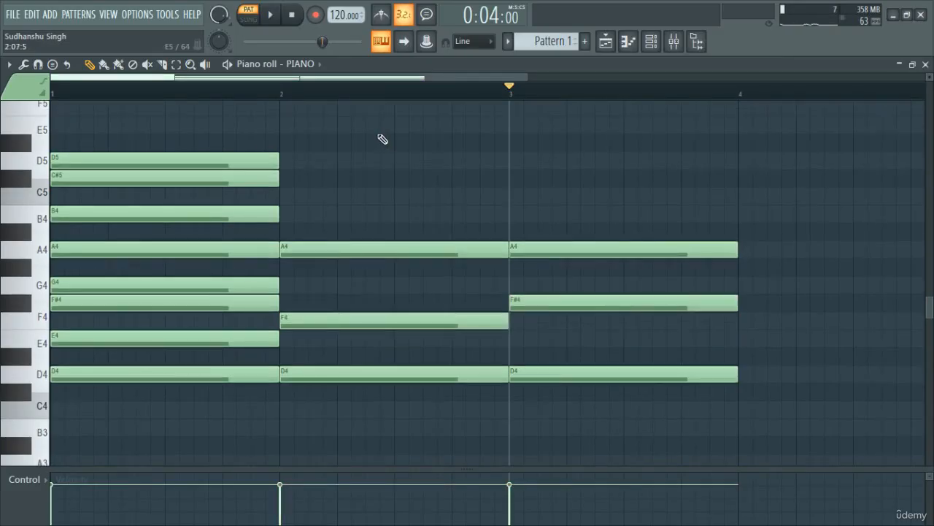
# - Replay the minor chord from the start of bar 2 and the major chord from the start of bar 3
pyautogui.click(282, 93)
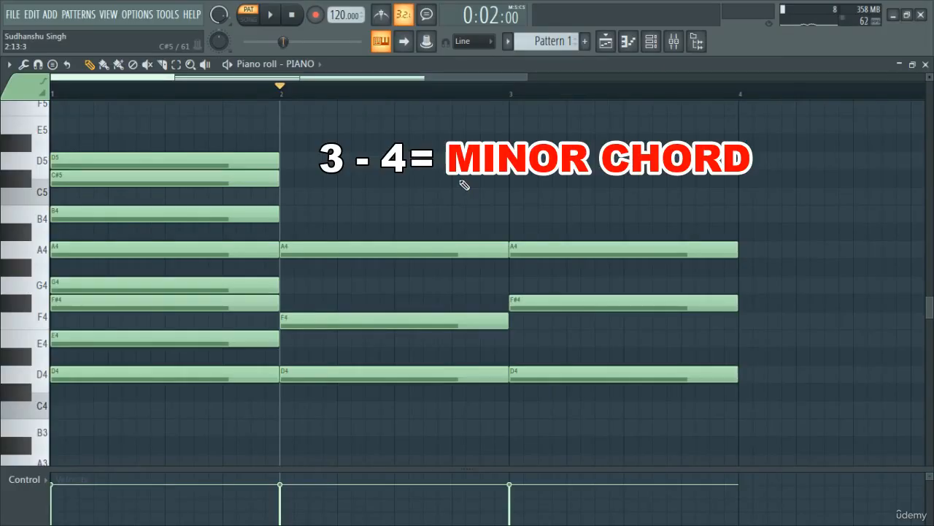
pyautogui.press('space')
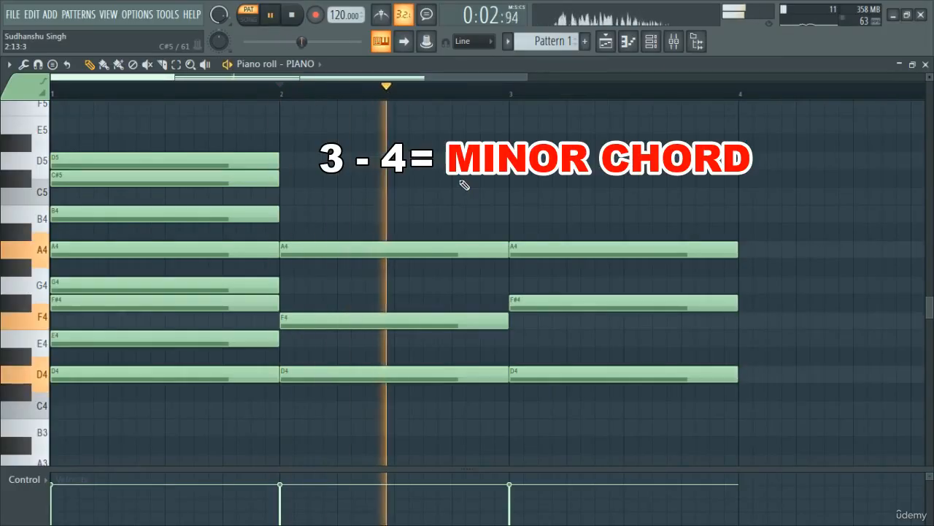
pyautogui.press('space')
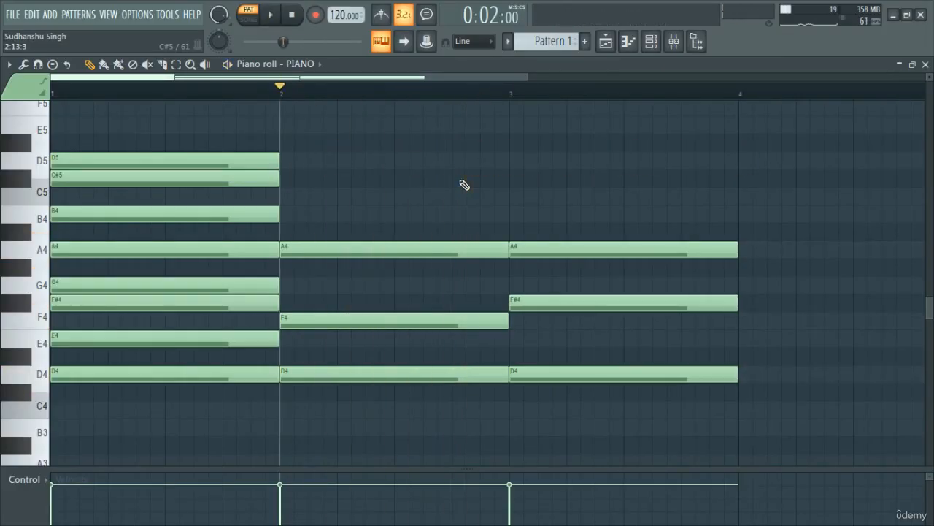
pyautogui.click(516, 96)
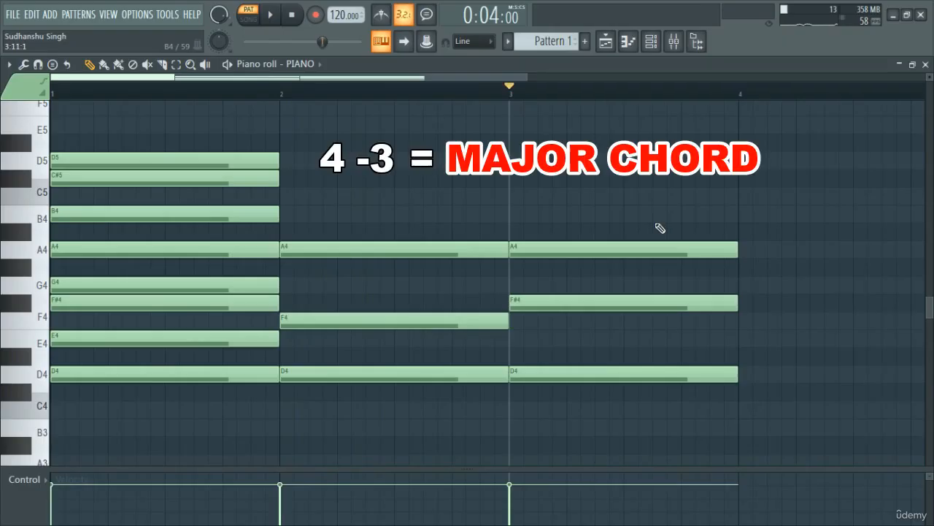
pyautogui.press('space')
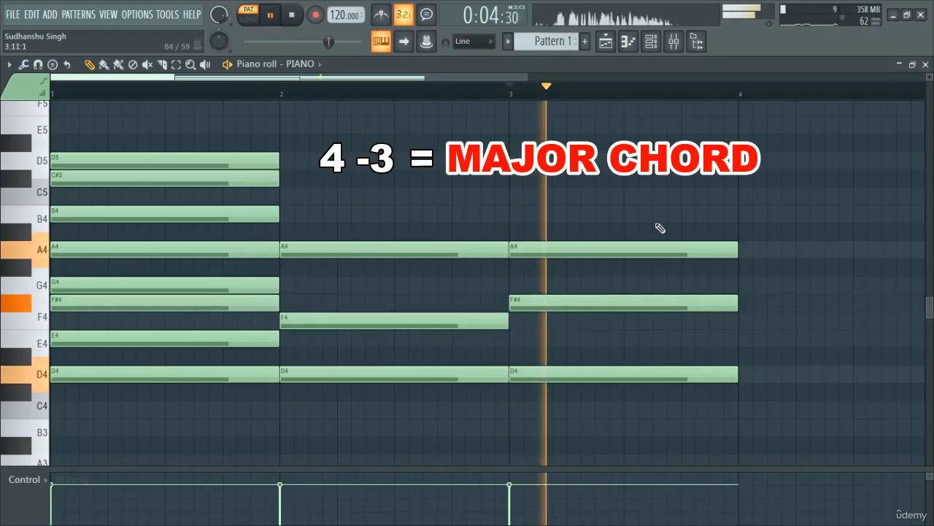
pyautogui.press('space')
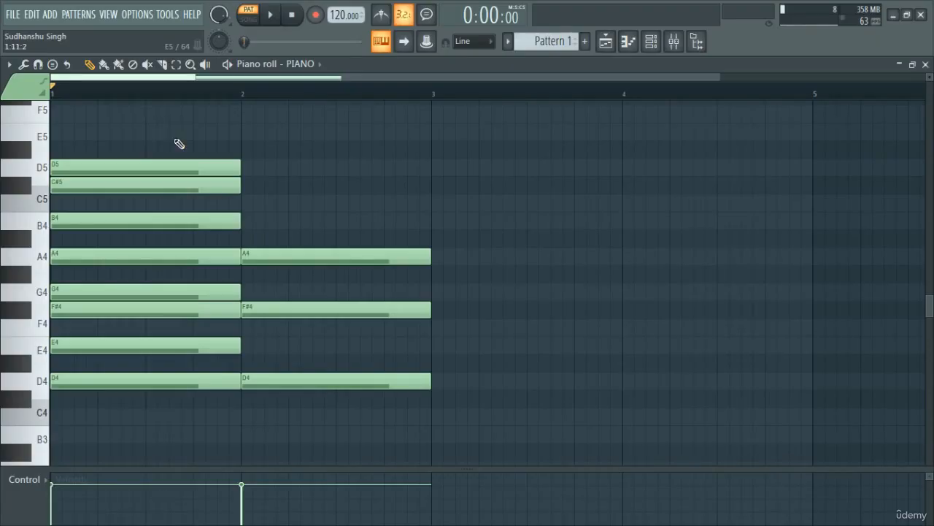
pyautogui.moveTo(181, 108); pyautogui.dragTo(151, 465)
pyautogui.keyDown('ctrl'); pyautogui.click(213, 437); pyautogui.keyUp('ctrl')
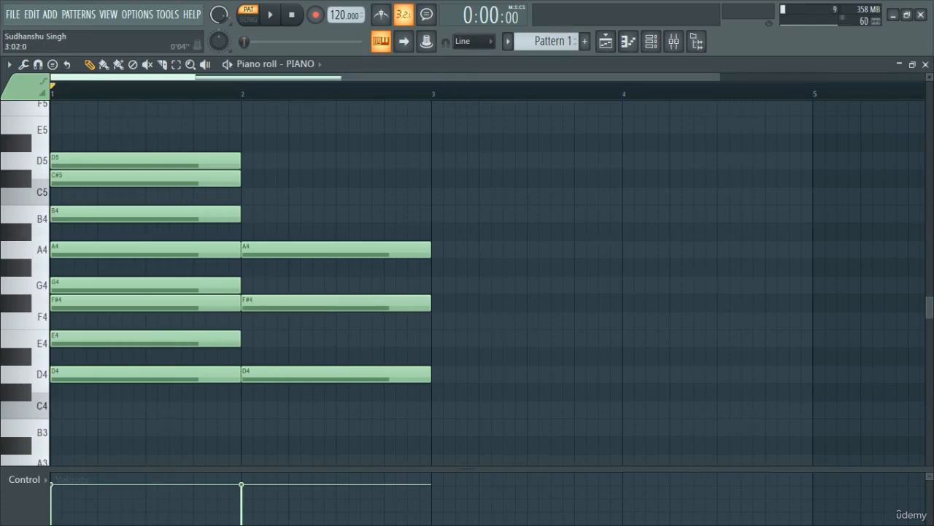
# - Select bar 3 on the timeline as the playback range
pyautogui.scroll(-1, 408, 100)
pyautogui.moveTo(409, 95); pyautogui.dragTo(584, 106)
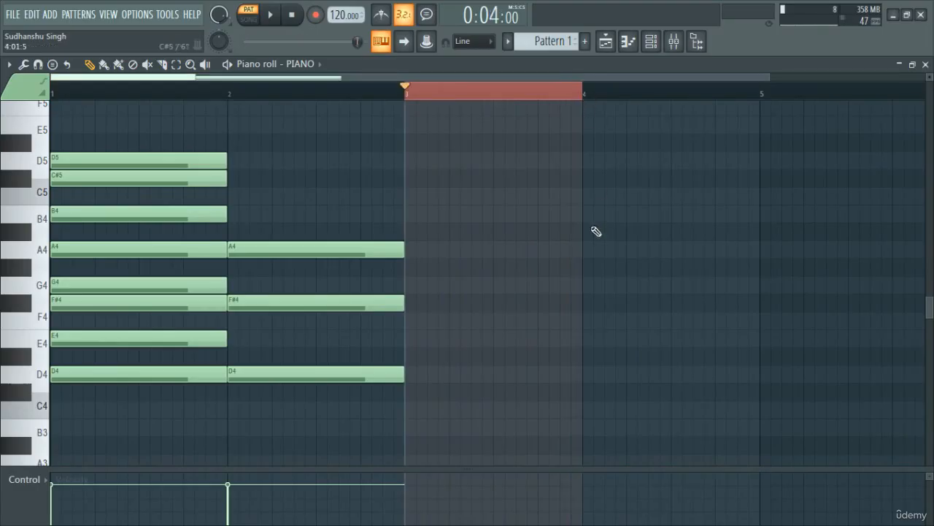
pyautogui.scroll(-3, 589, 270)
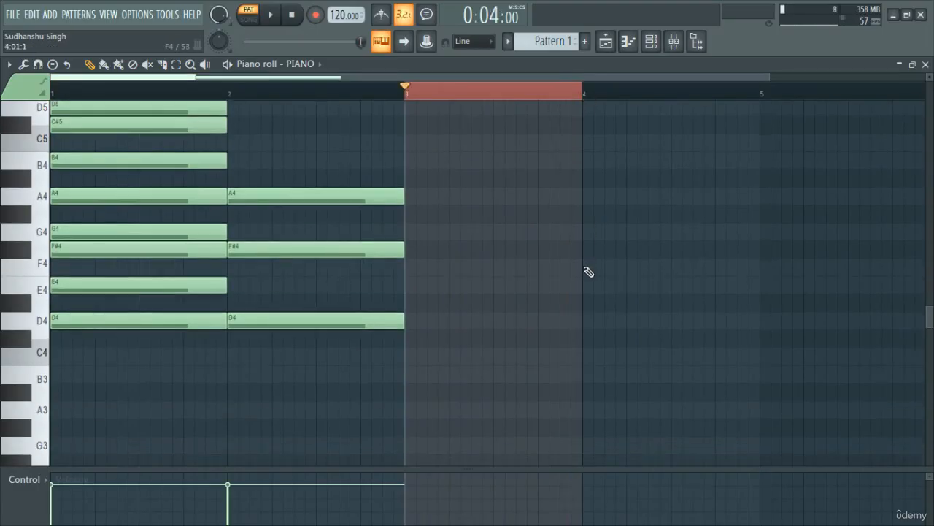
pyautogui.scroll(3, 589, 271)
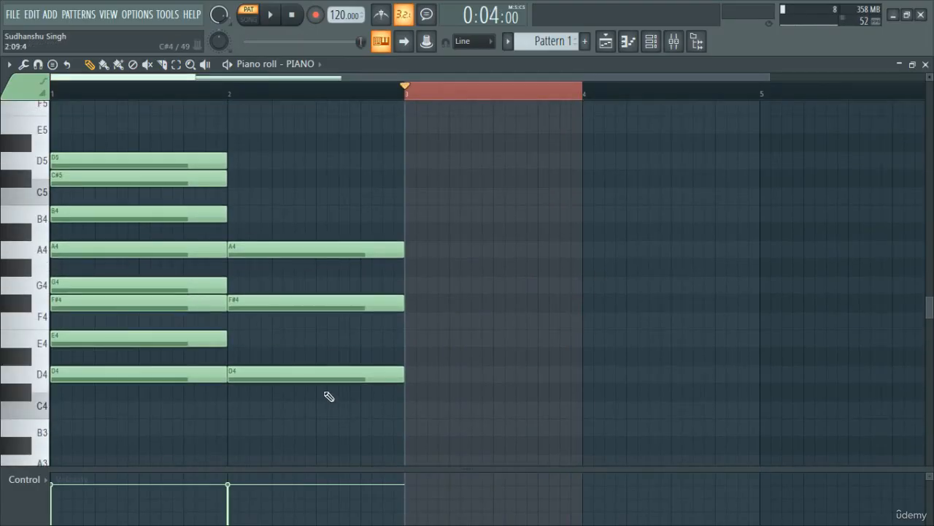
# - Draw eight short consecutive melody notes across bar 3, D#4, E4, F#4, G#4, G4, F#4, E4 and D#4, and play them back
pyautogui.click(413, 355)
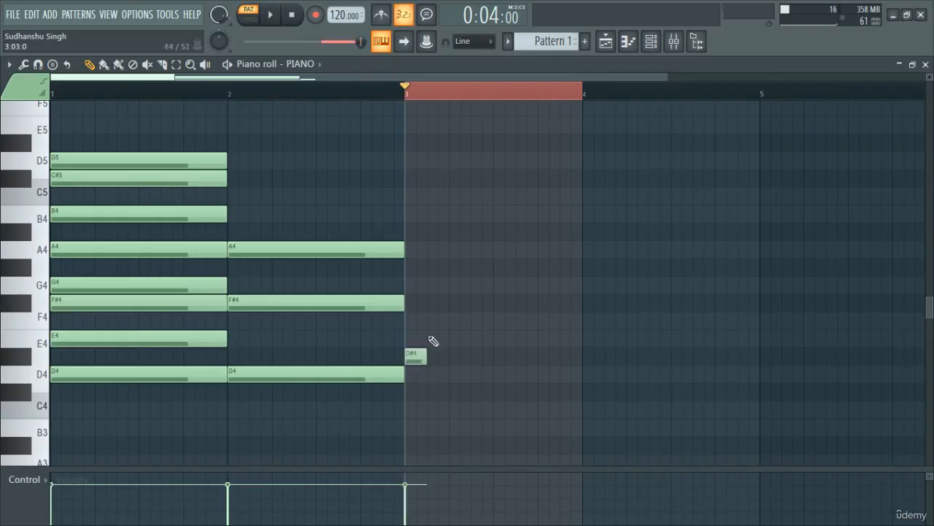
pyautogui.click(435, 338)
pyautogui.click(457, 302)
pyautogui.click(476, 265)
pyautogui.click(502, 284)
pyautogui.click(524, 303)
pyautogui.click(546, 338)
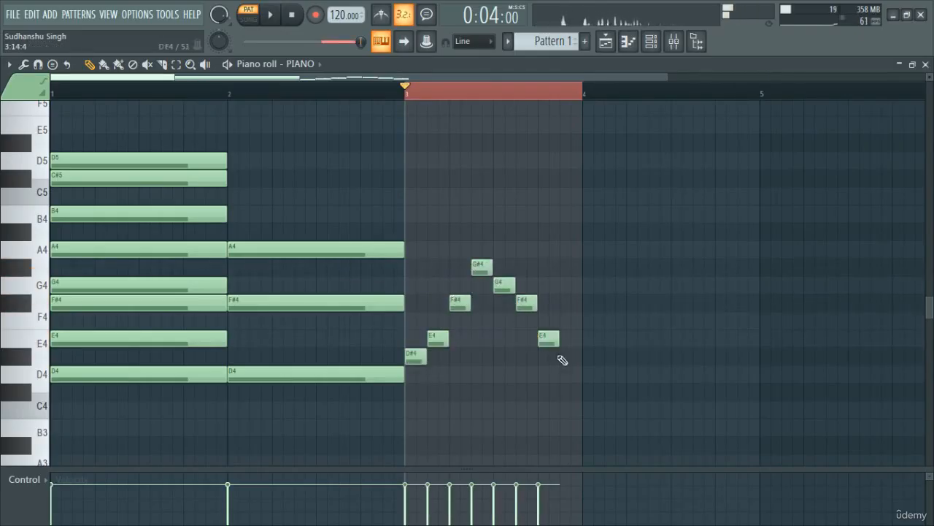
pyautogui.click(568, 356)
pyautogui.press('space')
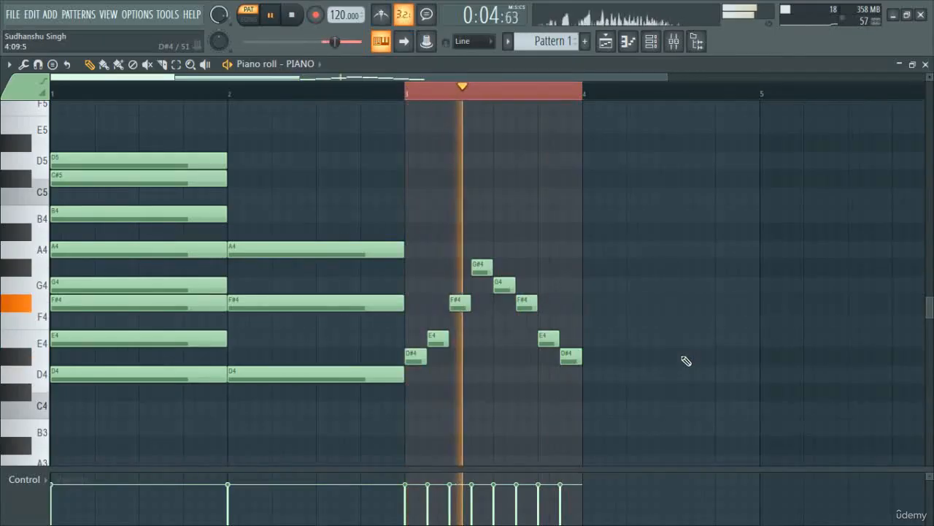
pyautogui.press('space')
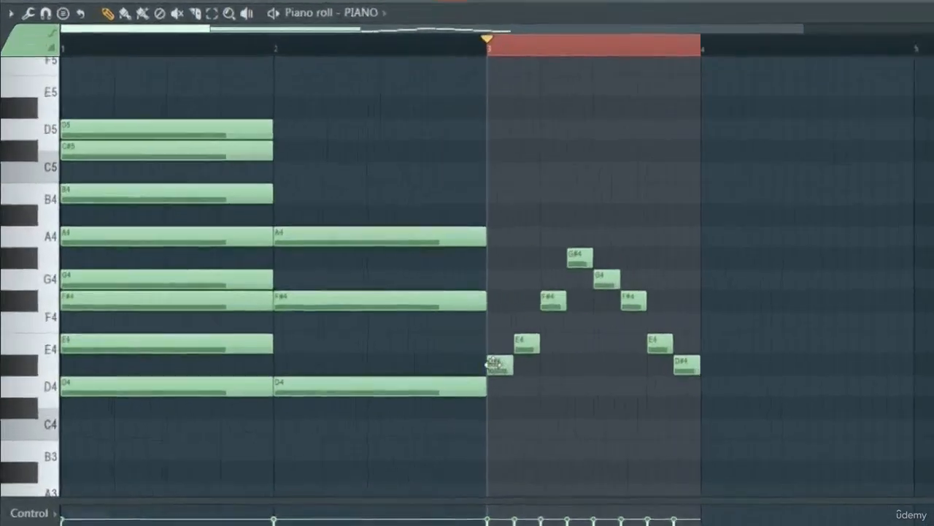
# - Lower both D#4 melody notes in bar 3 to D4 and raise the G#4 melody note to A4
pyautogui.moveTo(407, 350); pyautogui.dragTo(629, 365)
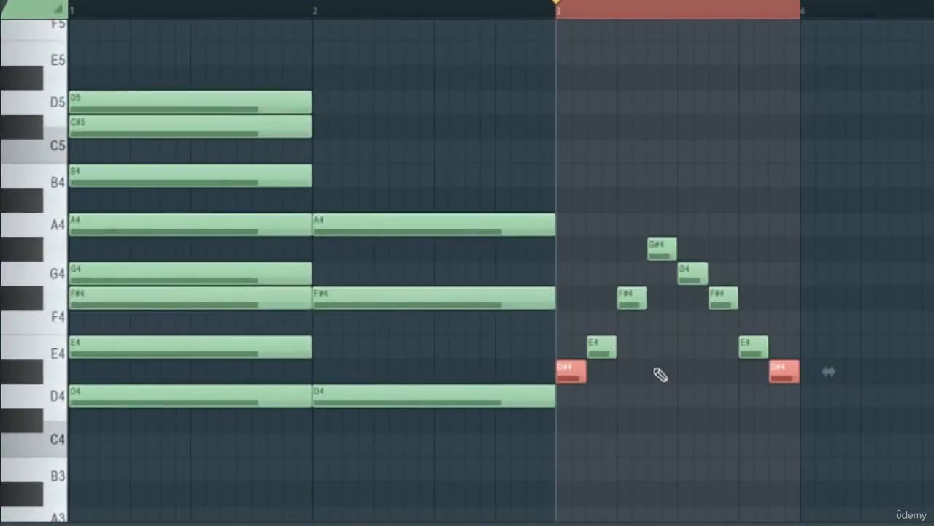
pyautogui.hotkey('shift', 'Down')
pyautogui.scroll(1, 598, 344)
pyautogui.moveTo(549, 322); pyautogui.dragTo(723, 324)
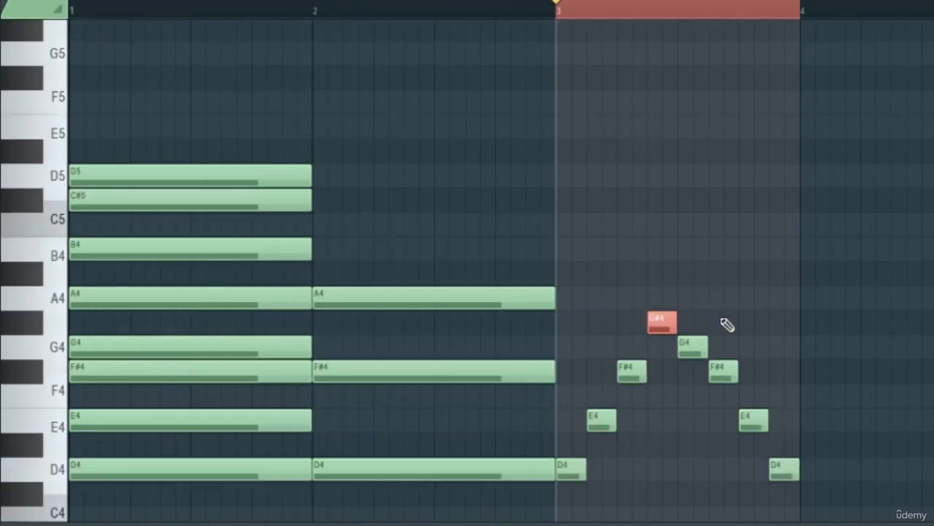
pyautogui.hotkey('shift', 'Up')
pyautogui.click(799, 290)
pyautogui.scroll(-1, 800, 289)
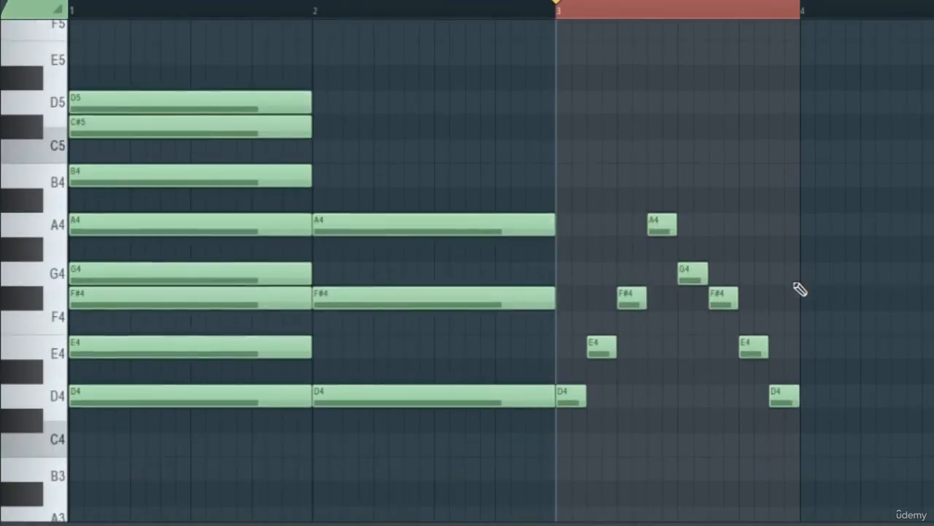
# - Play back the melody in bar 3 and delete all its notes
pyautogui.press('space')
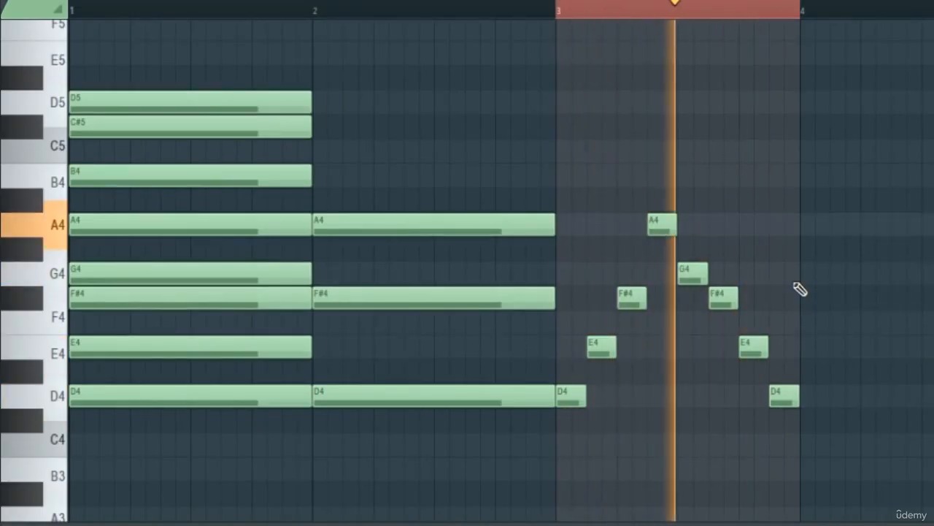
pyautogui.press('space')
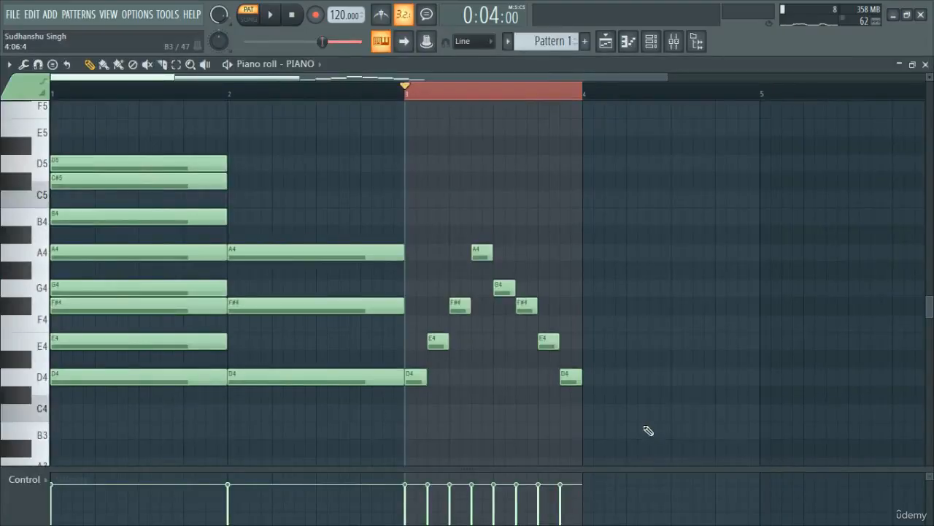
pyautogui.moveTo(651, 435); pyautogui.dragTo(410, 213)
pyautogui.press('Delete')
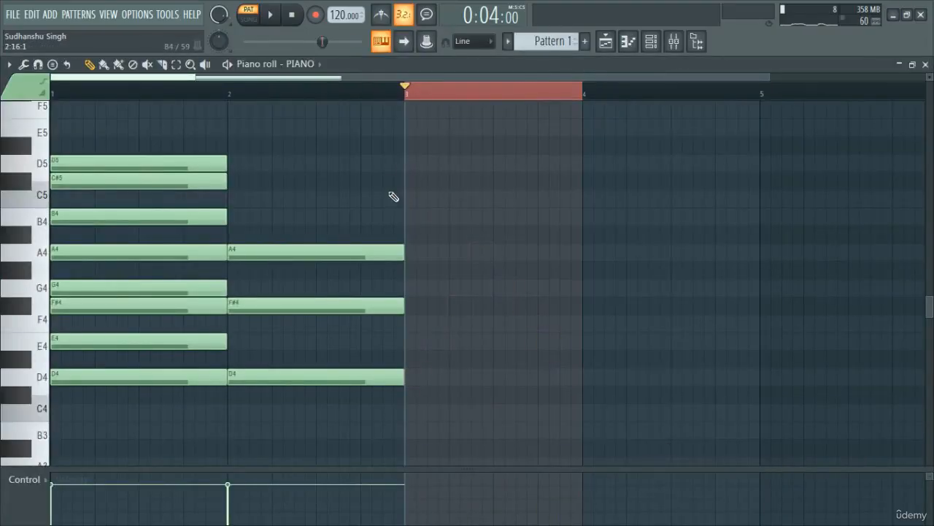
# - Clear the playback range and copy the D major scale notes in bar 1 up one octave, covering D5 to D6
pyautogui.keyDown('ctrl'); pyautogui.click(405, 94); pyautogui.keyUp('ctrl')
pyautogui.moveTo(104, 131); pyautogui.dragTo(61, 430)
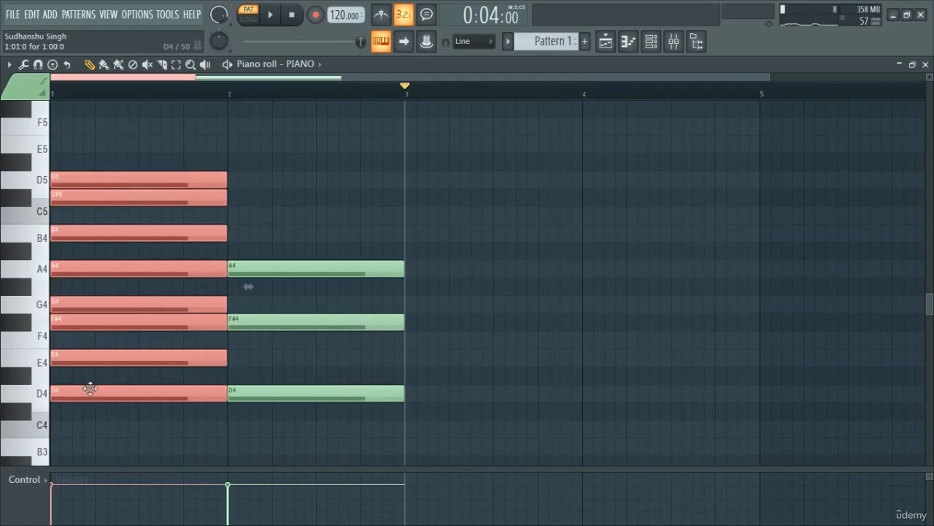
pyautogui.moveTo(88, 392); pyautogui.dragTo(66, 346)
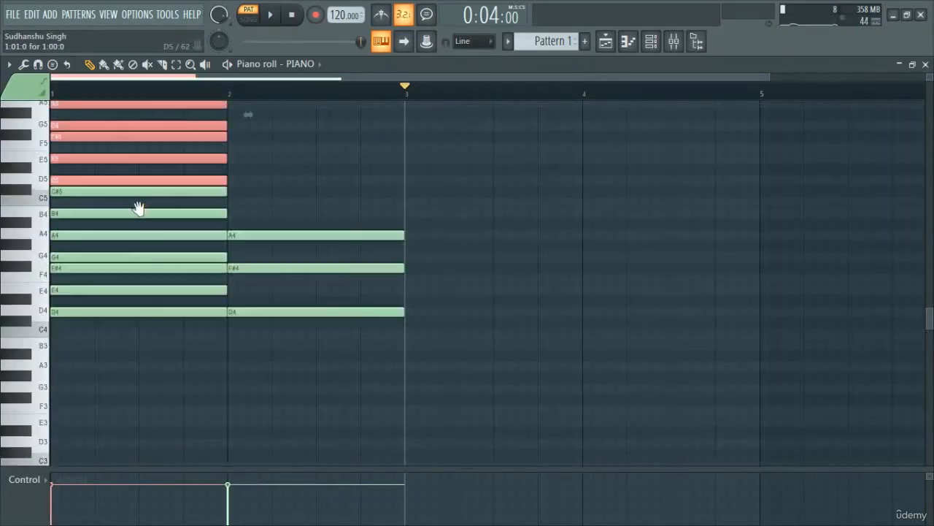
pyautogui.scroll(3, 138, 209)
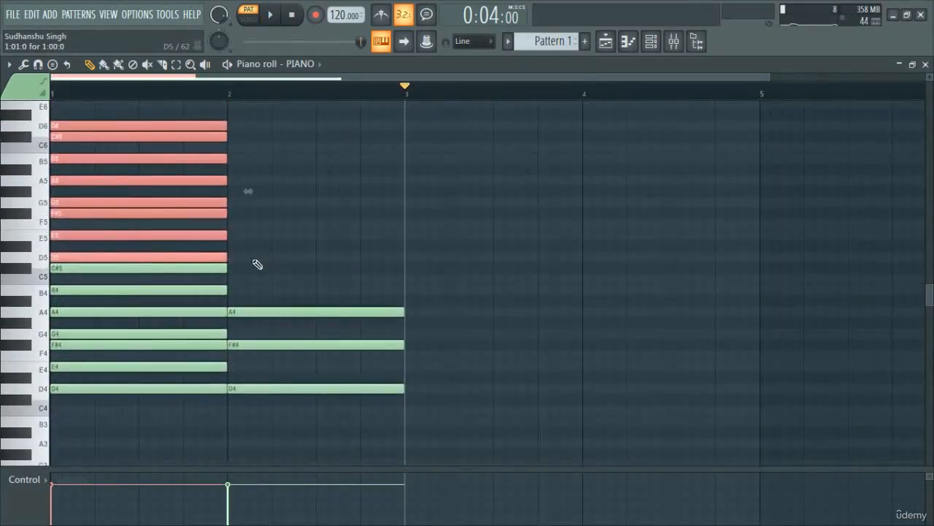
pyautogui.keyDown('ctrl'); pyautogui.click(283, 264); pyautogui.keyUp('ctrl')
# - Copy an octave of the bar 1 scale notes down so the scale also covers D3 to C#4
pyautogui.click(229, 93)
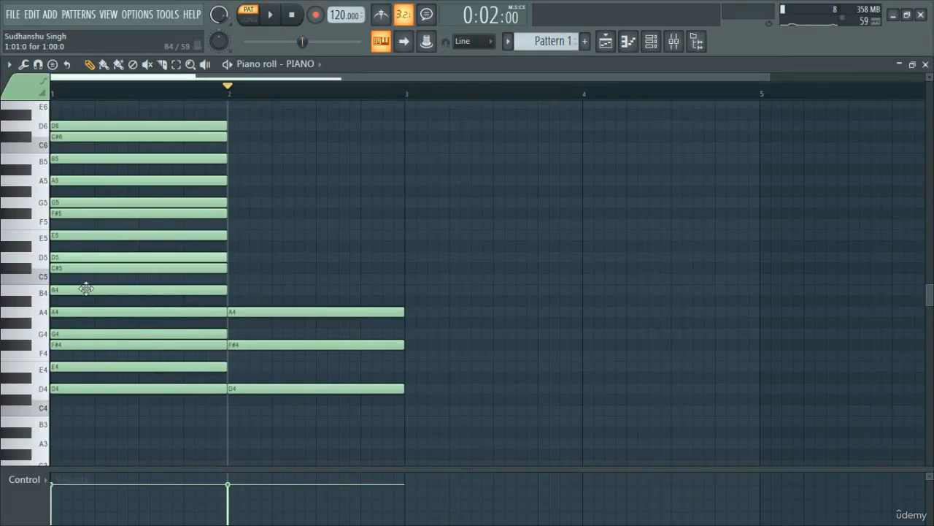
pyautogui.moveTo(99, 438); pyautogui.dragTo(71, 233)
pyautogui.scroll(3, 285, 332)
pyautogui.keyDown('ctrl'); pyautogui.click(292, 338); pyautogui.keyUp('ctrl')
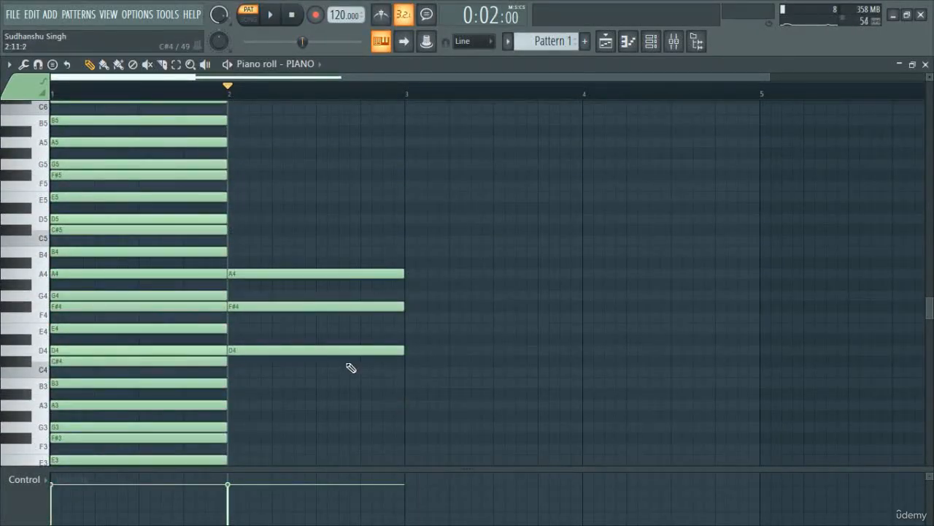
# - Draw a full-bar chord of B3, D4 and F#4 in bar 3 and play it back after the D major chord
pyautogui.scroll(2, 230, 319)
pyautogui.scroll(-1, 277, 325)
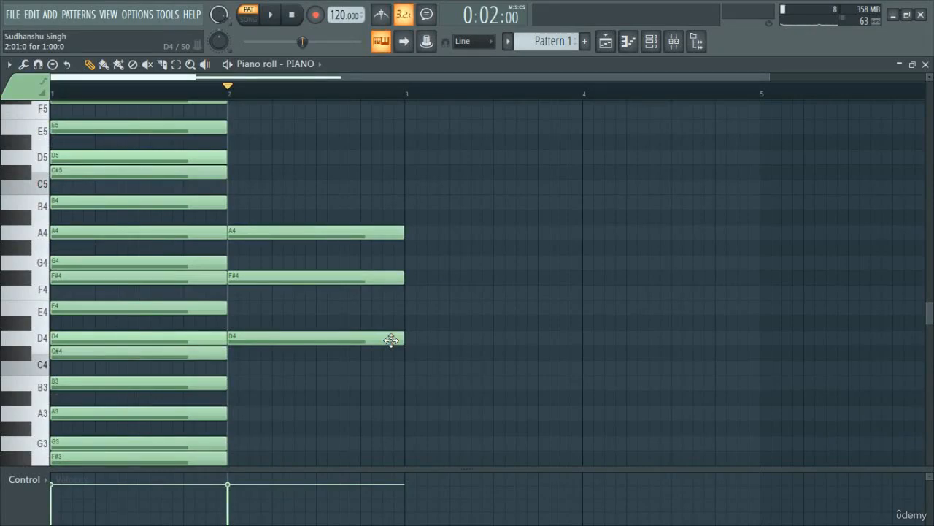
pyautogui.press('space')
pyautogui.press('space')
pyautogui.click(406, 382)
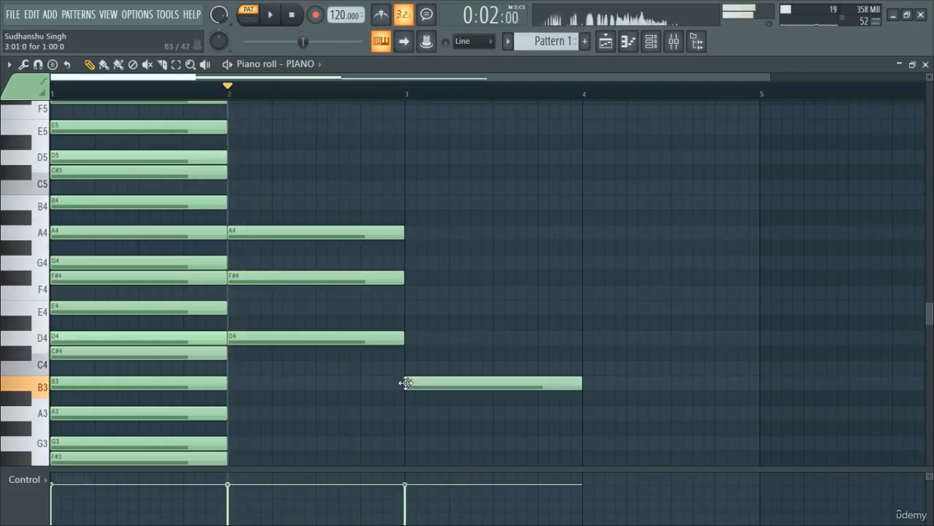
pyautogui.click(407, 337)
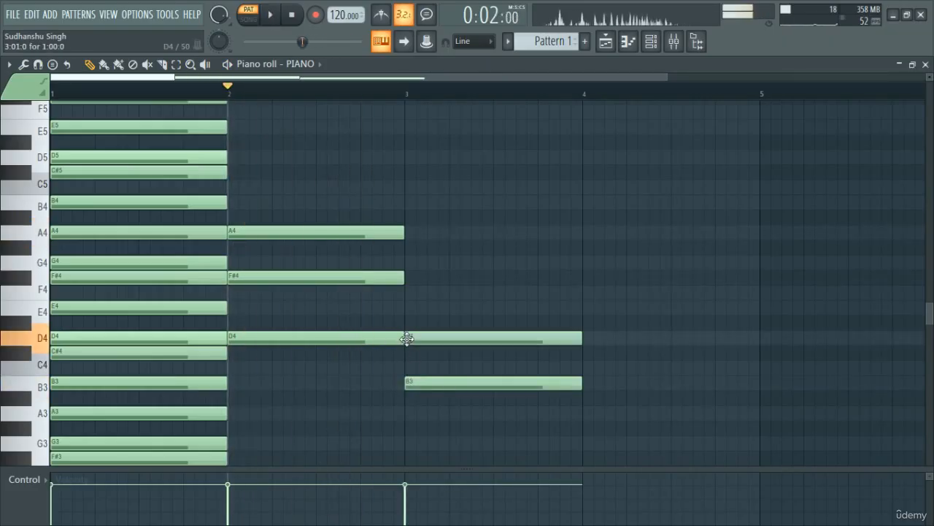
pyautogui.click(408, 279)
pyautogui.press('space')
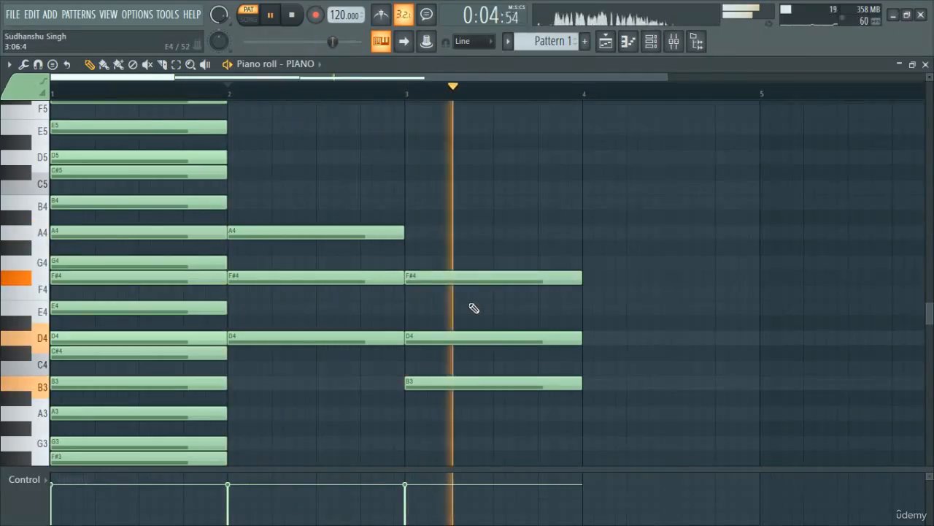
pyautogui.press('space')
# - Draw a full-bar chord of G3, B3 and D4 in bar 4
pyautogui.scroll(-1, 590, 412)
pyautogui.moveTo(562, 399); pyautogui.dragTo(579, 400)
pyautogui.click(588, 338)
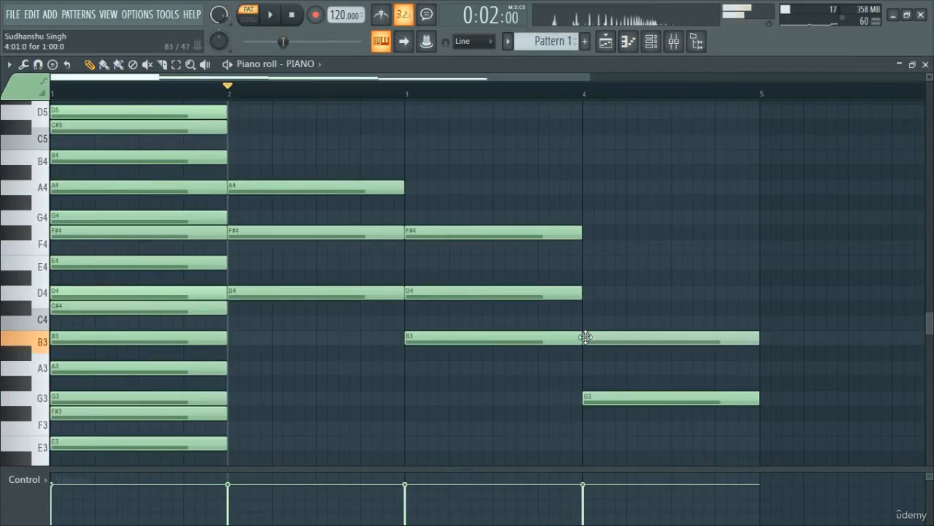
pyautogui.click(589, 293)
# - Build a full-bar chord of B3, D4 and F#4 in bar 5
pyautogui.scroll(-1, 601, 292)
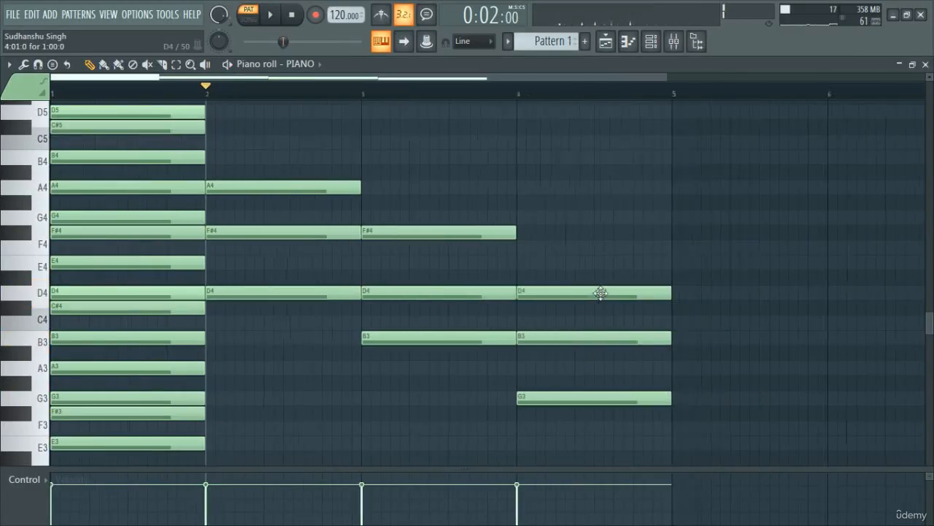
pyautogui.click(673, 217)
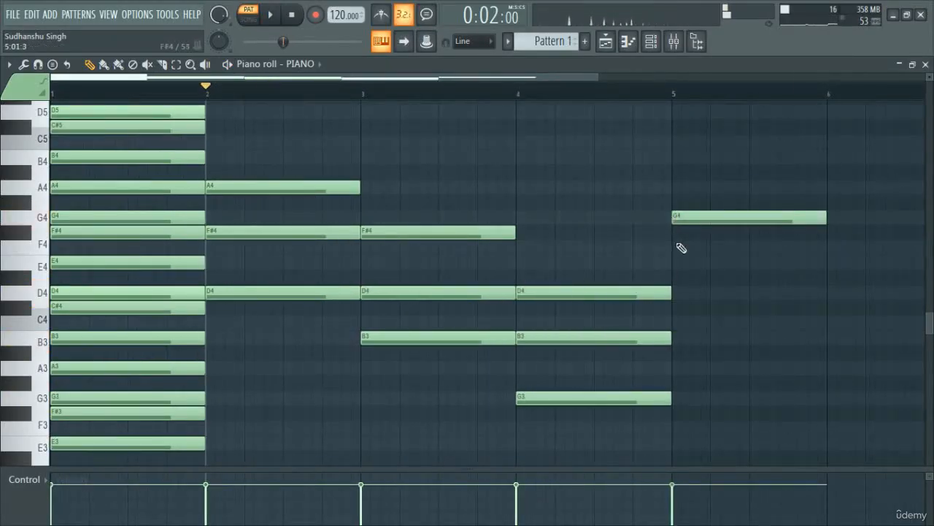
pyautogui.click(673, 262)
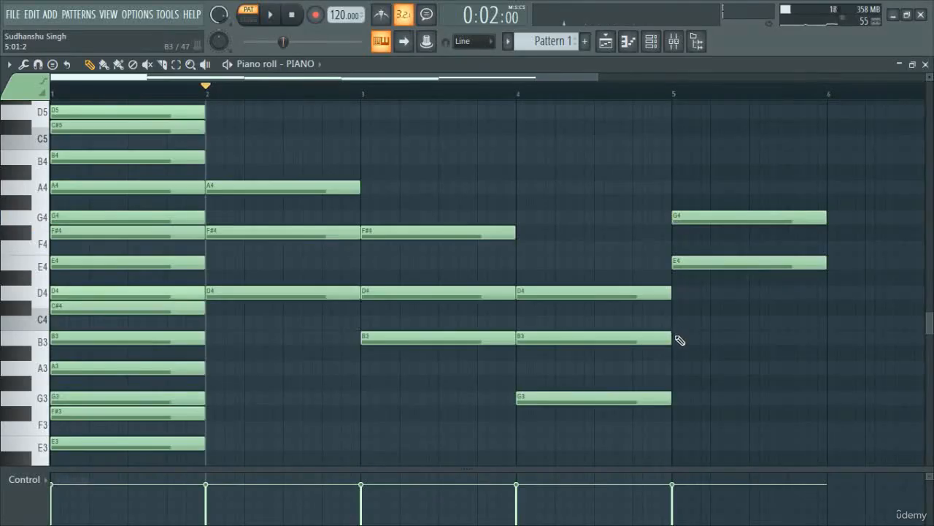
pyautogui.click(676, 337)
pyautogui.moveTo(693, 268); pyautogui.dragTo(694, 297)
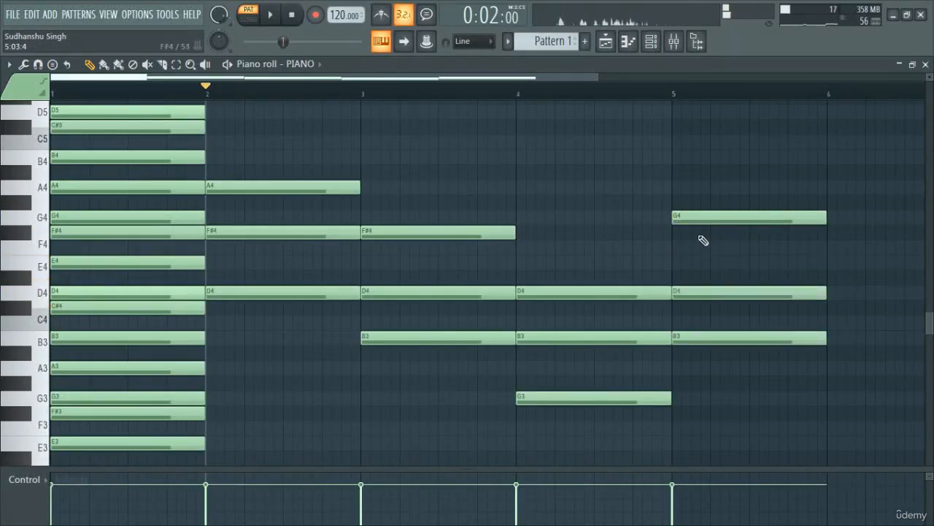
pyautogui.moveTo(698, 239); pyautogui.dragTo(703, 246)
# - Play back the chord progression and set bars 2 to 5 as the playback range
pyautogui.press('space')
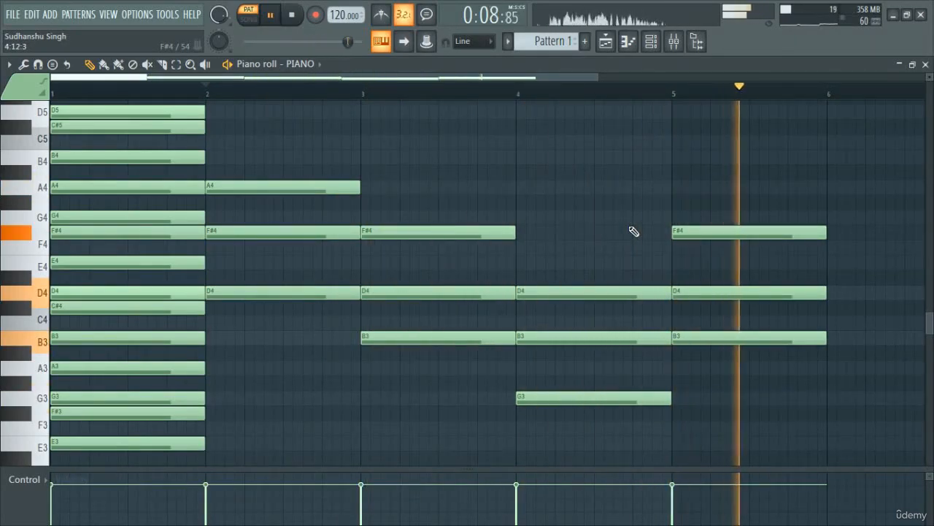
pyautogui.press('space')
pyautogui.press('space')
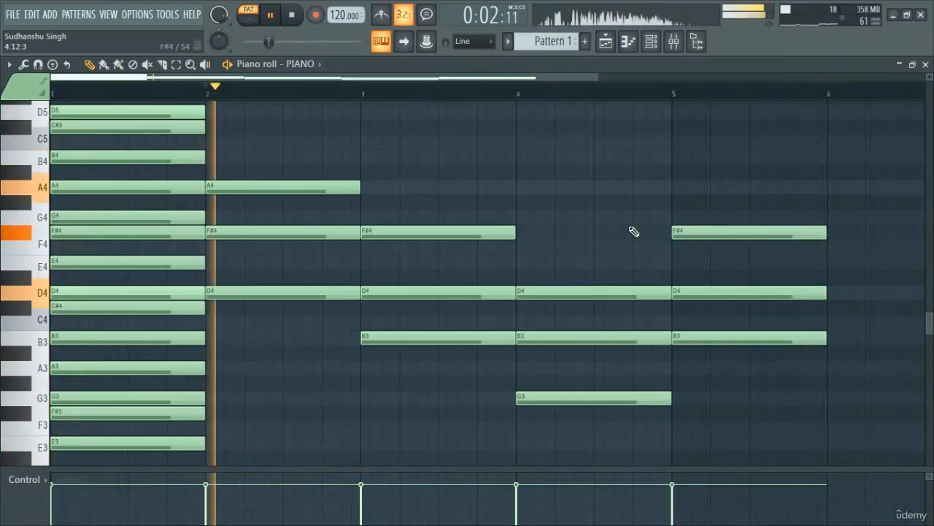
pyautogui.press('space')
pyautogui.hotkey('ctrl', 'd')
pyautogui.hotkey('ctrl', 'd')
pyautogui.press('space')
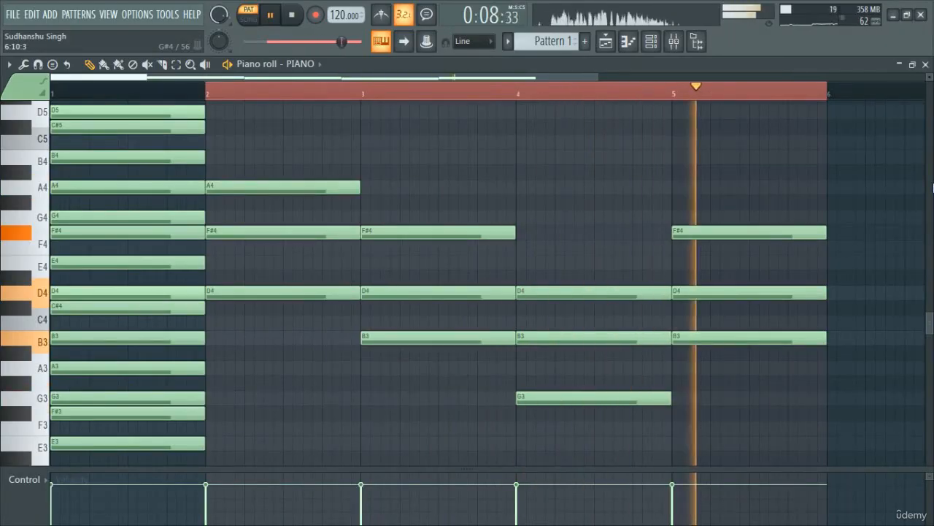
pyautogui.press('space')
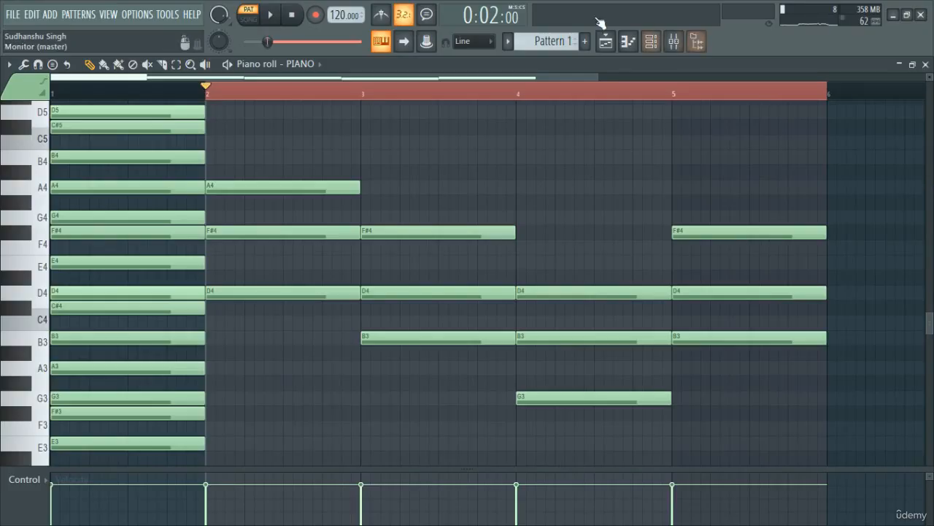
# - Raise the middle note of each chord in bars 2 to 5 by one octave and play back the progression
pyautogui.keyDown('ctrl'); pyautogui.click(277, 230); pyautogui.keyUp('ctrl')
pyautogui.keyDown('ctrl'); pyautogui.click(442, 292); pyautogui.keyUp('ctrl')
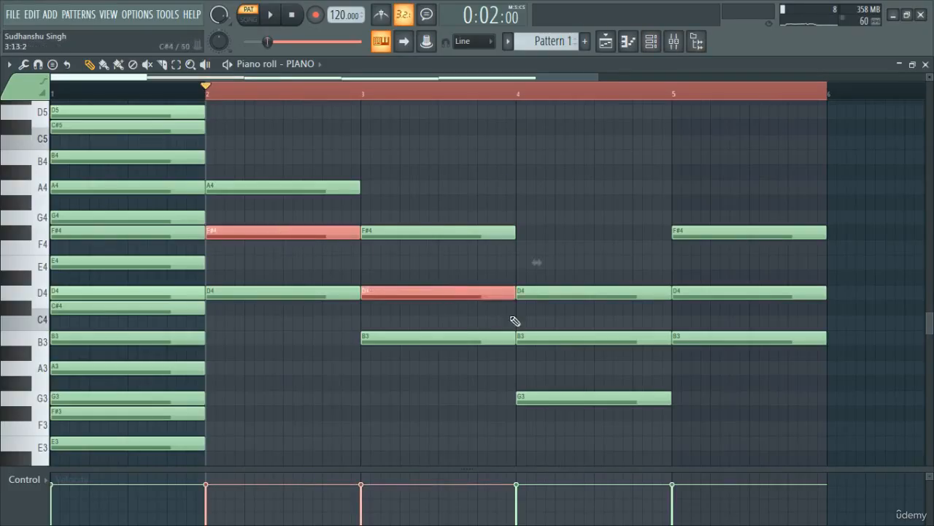
pyautogui.keyDown('ctrl'); pyautogui.click(591, 339); pyautogui.keyUp('ctrl')
pyautogui.keyDown('ctrl'); pyautogui.click(721, 291); pyautogui.keyUp('ctrl')
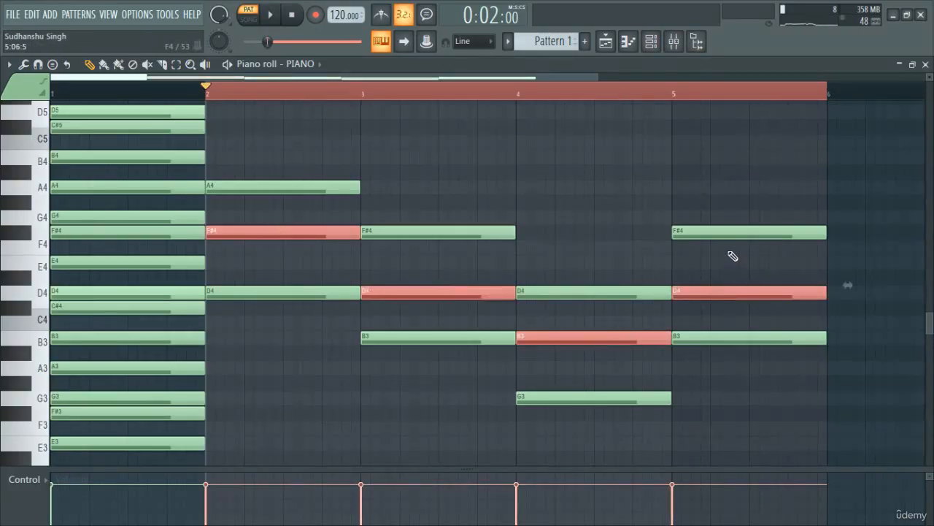
pyautogui.hotkey('ctrl', 'Up')
pyautogui.keyDown('ctrl'); pyautogui.rightClick(652, 233); pyautogui.keyUp('ctrl')
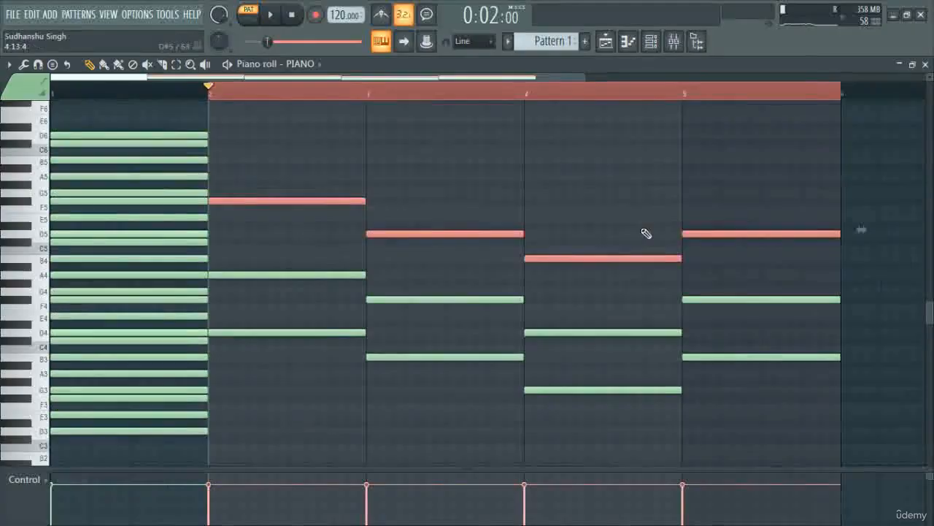
pyautogui.press('space')
pyautogui.keyDown('ctrl'); pyautogui.click(505, 197); pyautogui.keyUp('ctrl')
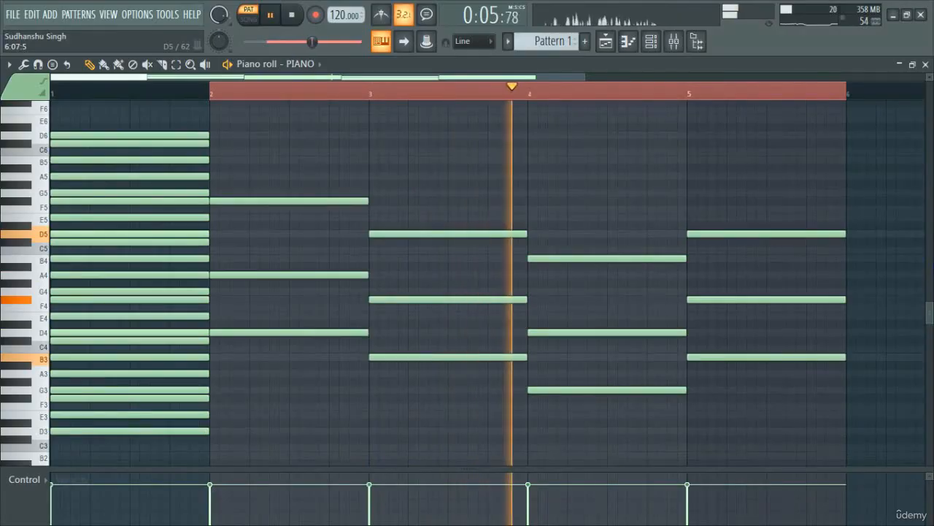
pyautogui.press('space')
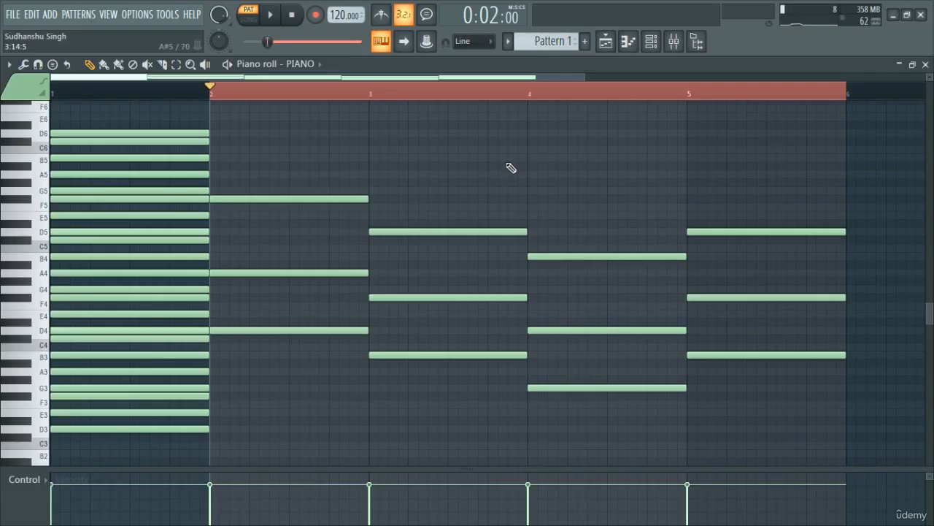
# - Copy the D5 to D6 scale notes in bar 1 up one octave, extending the scale to D7
pyautogui.scroll(2, 511, 168)
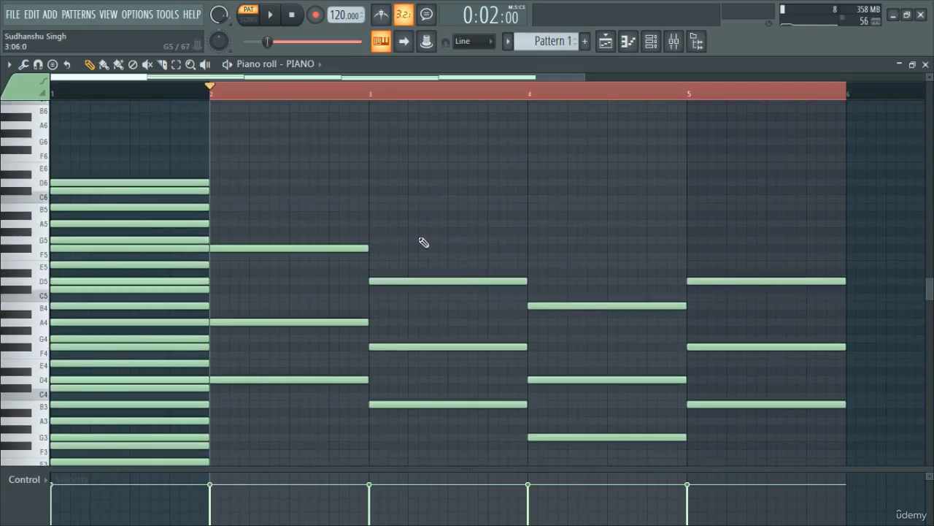
pyautogui.moveTo(84, 284); pyautogui.dragTo(74, 114)
pyautogui.moveTo(65, 282)
pyautogui.mouseDown()
pyautogui.moveTo(67, 139)
pyautogui.moveTo(58, 186)
pyautogui.mouseUp()
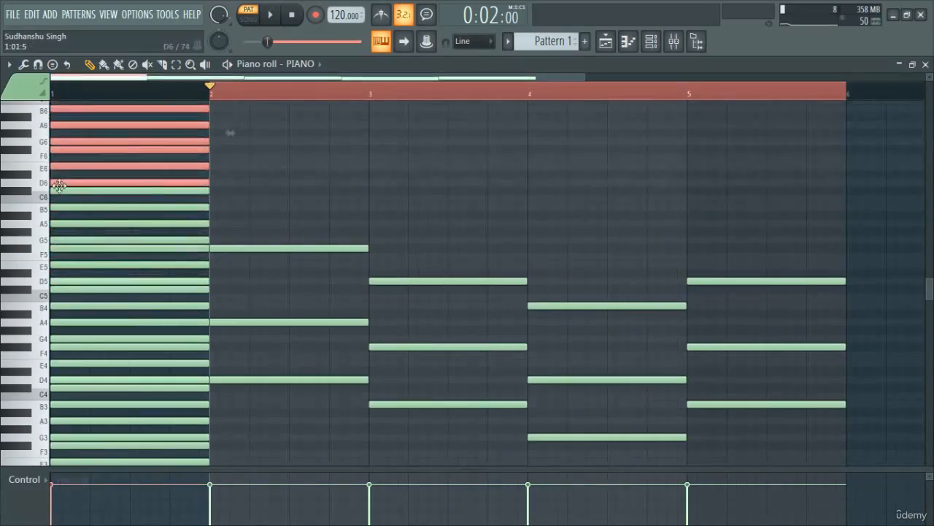
pyautogui.keyDown('ctrl'); pyautogui.click(314, 184); pyautogui.keyUp('ctrl')
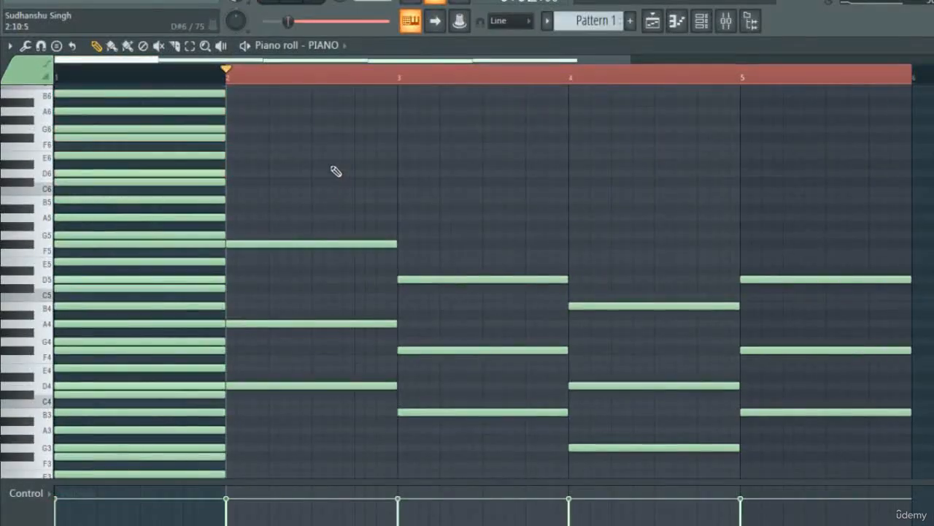
pyautogui.scroll(3, 328, 244)
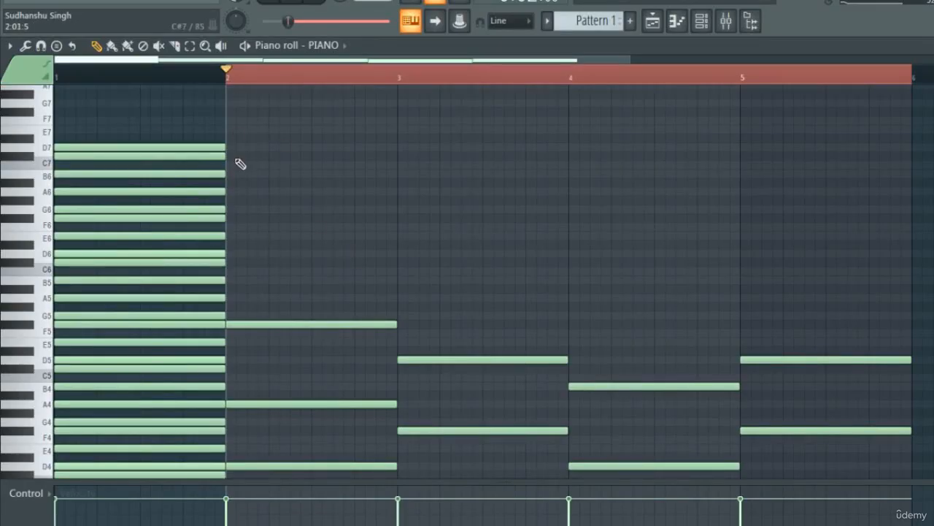
# - Draw short consecutive melody notes D6 and E6 at the start of bar 2 and play them with the chord
pyautogui.click(230, 253)
pyautogui.click(252, 235)
pyautogui.press('space')
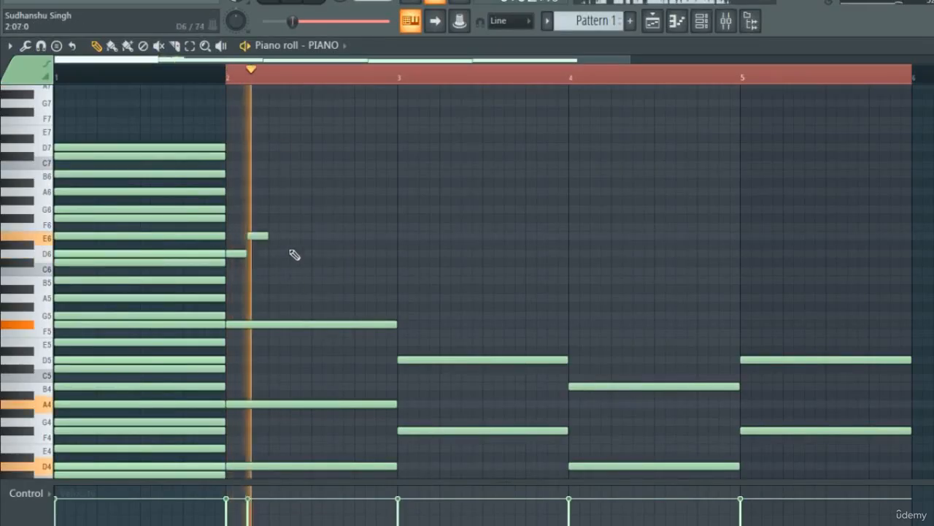
pyautogui.press('space')
# - Add a longer F#6 melody note followed by a short G6 in bar 2 and play back the phrase repeatedly
pyautogui.click(270, 209)
pyautogui.moveTo(265, 221); pyautogui.dragTo(325, 210)
pyautogui.press('space')
pyautogui.press('space')
pyautogui.press('space')
pyautogui.press('space')
pyautogui.press('space')
# - Rework the start of the bar 2 melody into short consecutive notes D6, E6, F#6, G6 and A6
pyautogui.press('space')
pyautogui.press('space')
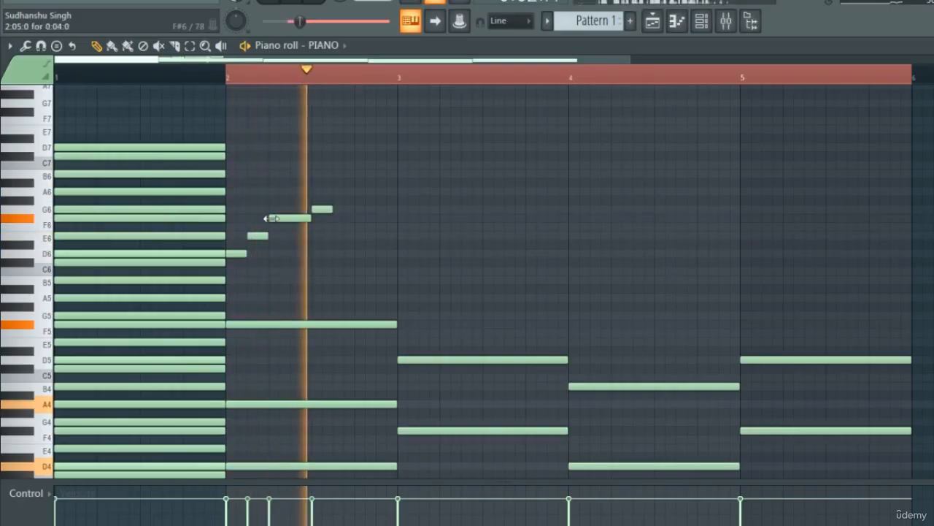
pyautogui.press('space')
pyautogui.moveTo(271, 218)
pyautogui.mouseDown()
pyautogui.moveTo(292, 219)
pyautogui.moveTo(268, 237)
pyautogui.mouseUp()
pyautogui.press('space')
pyautogui.press('space')
pyautogui.press('space')
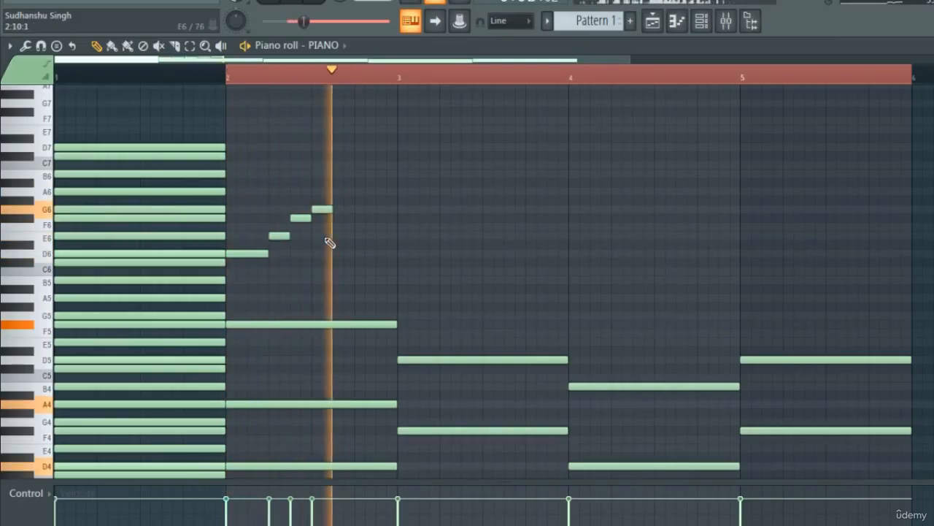
pyautogui.press('space')
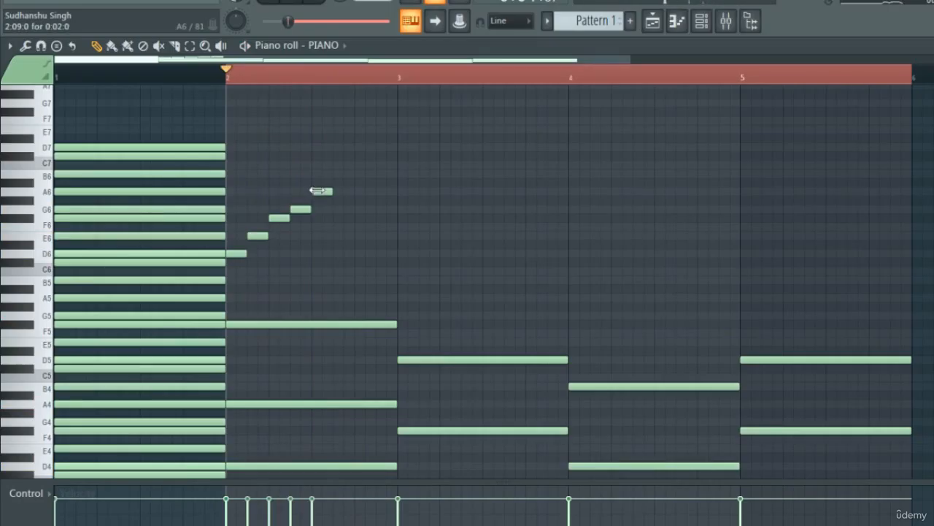
# - Complete the bar 2 melody with short notes F#6, E6 and F#6, playing it back along the way
pyautogui.click(333, 218)
pyautogui.press('space')
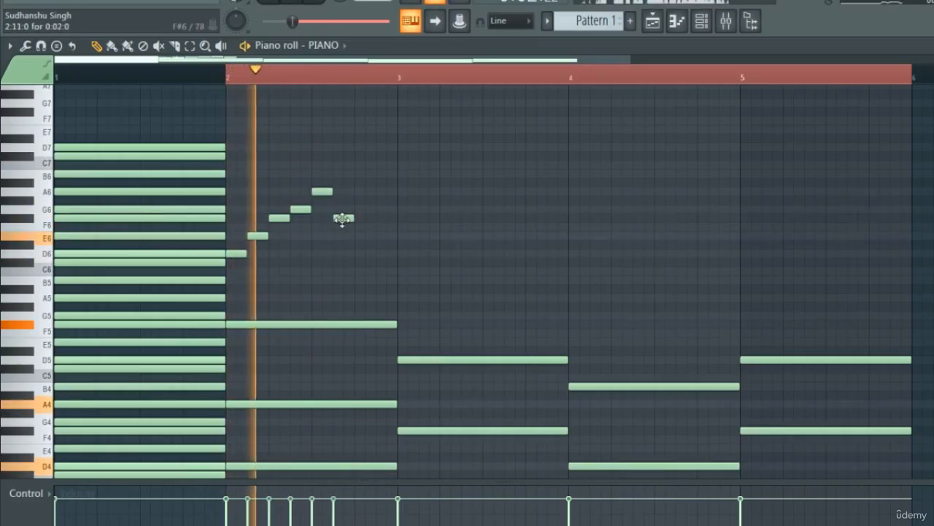
pyautogui.click(355, 234)
pyautogui.press('space')
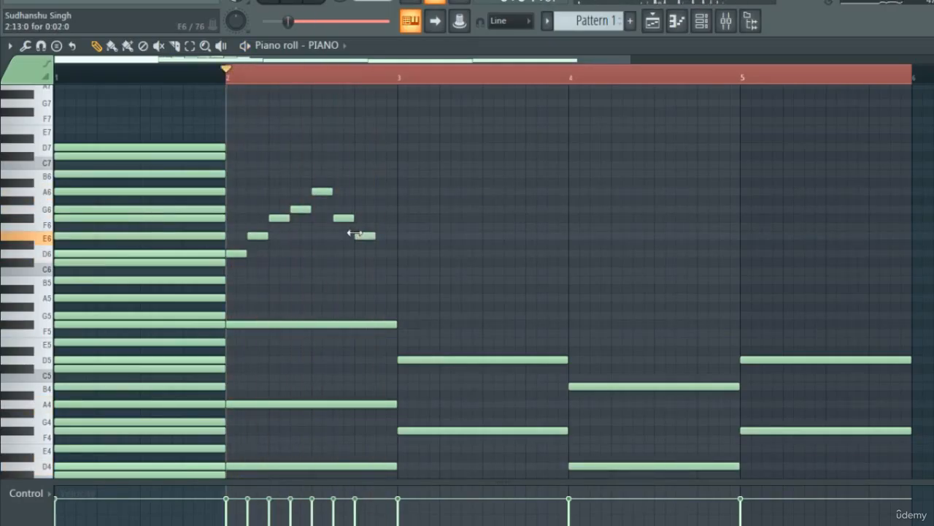
pyautogui.press('space')
pyautogui.click(380, 217)
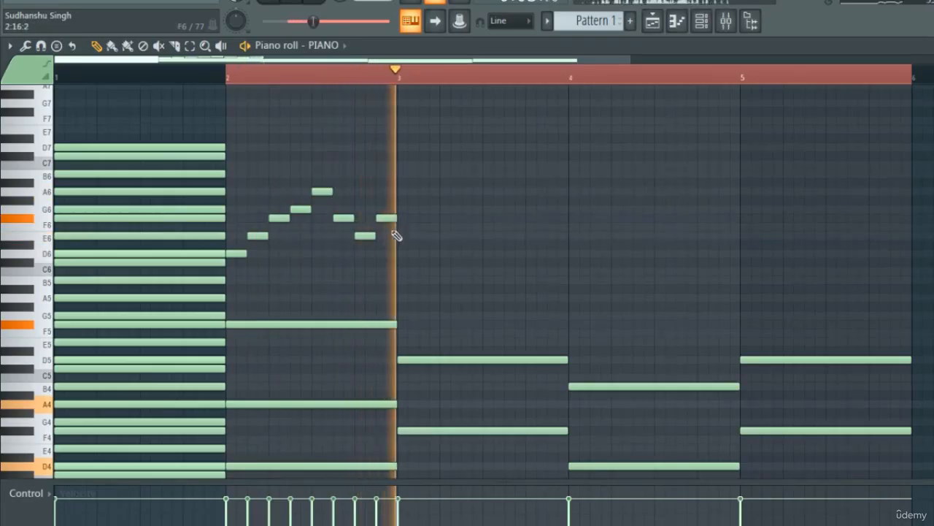
pyautogui.press('space')
# - Start the bar 3 melody with short consecutive notes B5, D6, A5 and B5, and play it back
pyautogui.click(400, 271)
pyautogui.press('space')
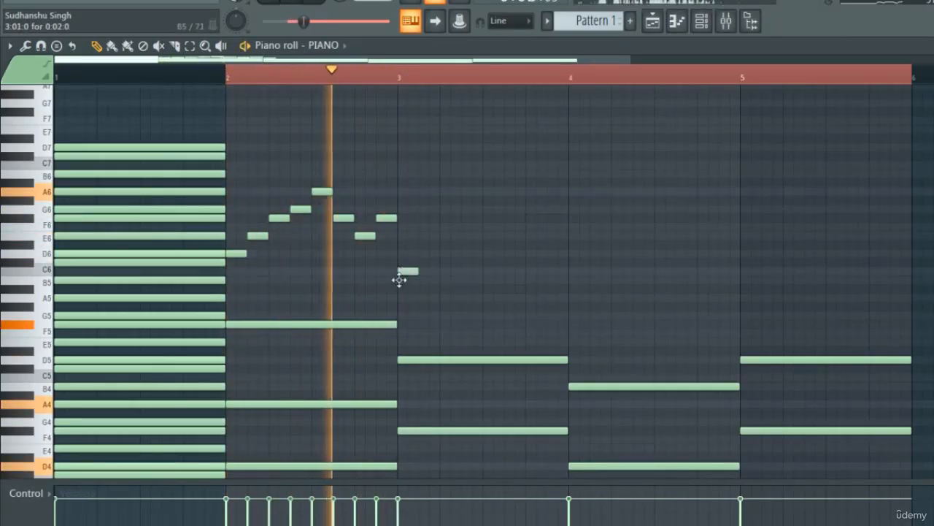
pyautogui.moveTo(400, 279); pyautogui.dragTo(463, 280)
pyautogui.press('space')
pyautogui.click(423, 253)
pyautogui.click(462, 317)
pyautogui.press('space')
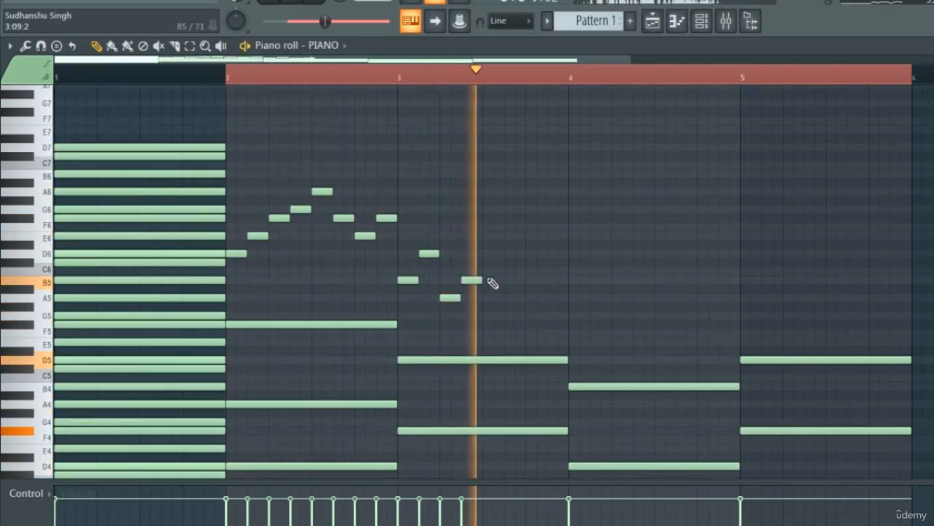
# - Continue the bar 3 melody with short consecutive notes A5, G5 and F#5, and play it back
pyautogui.press('space')
pyautogui.moveTo(482, 298)
pyautogui.mouseDown()
pyautogui.moveTo(482, 277)
pyautogui.moveTo(481, 298)
pyautogui.mouseUp()
pyautogui.click(503, 315)
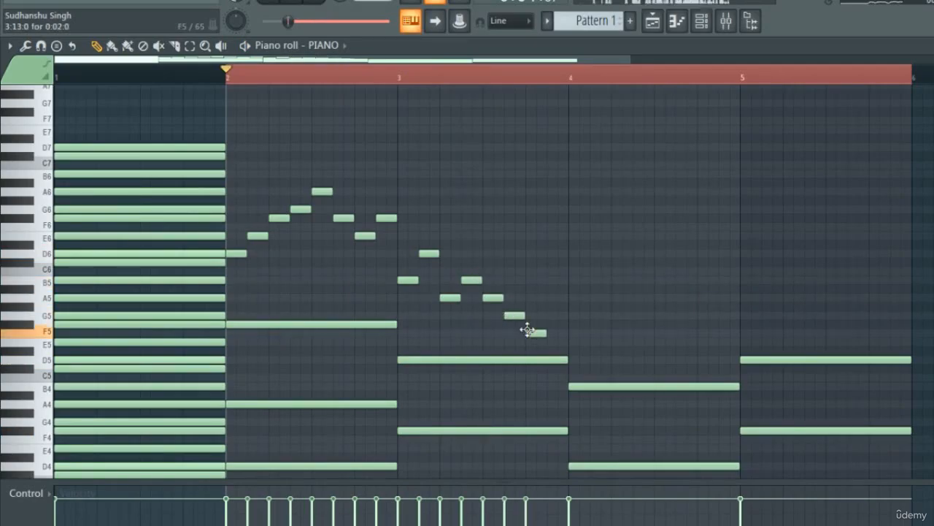
pyautogui.moveTo(528, 319); pyautogui.dragTo(527, 318)
pyautogui.press('space')
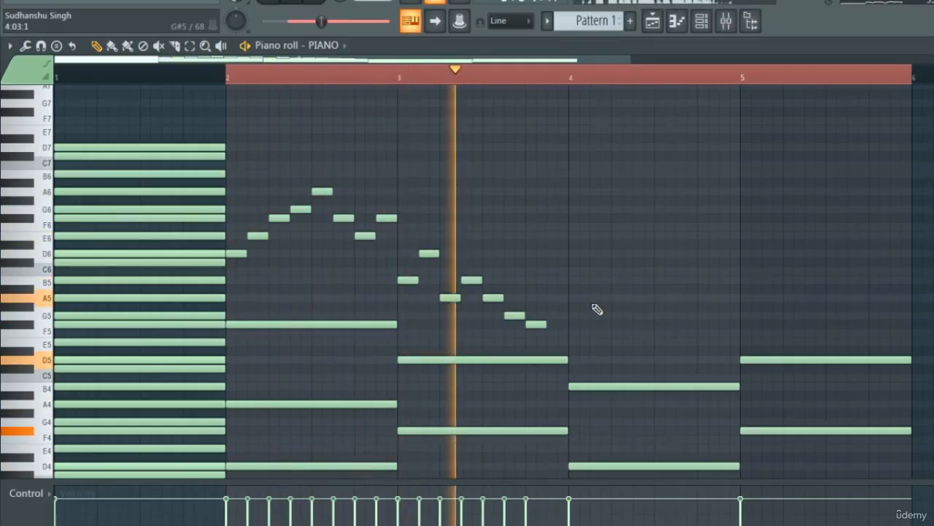
pyautogui.press('space')
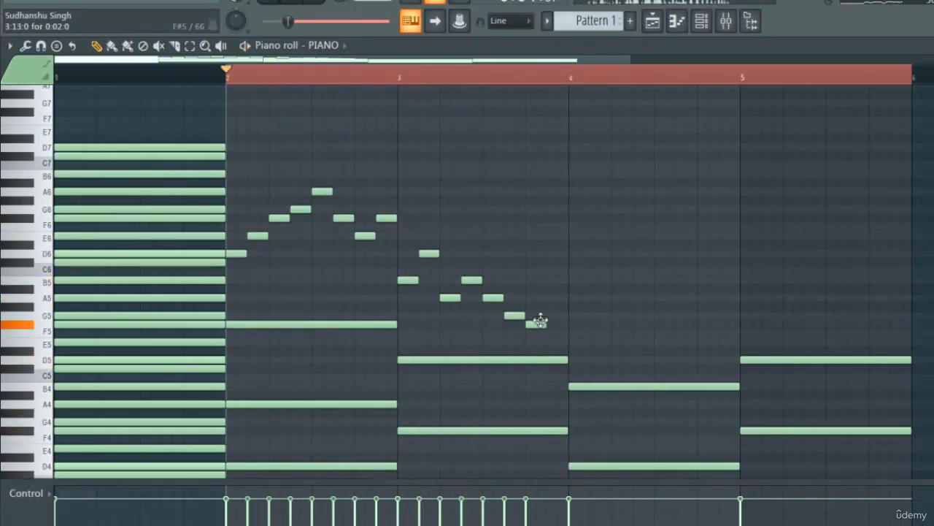
# - Move the last bar 3 melody note up to B5, lengthen it to the end of the bar and play back the phrase
pyautogui.moveTo(540, 319); pyautogui.dragTo(536, 277)
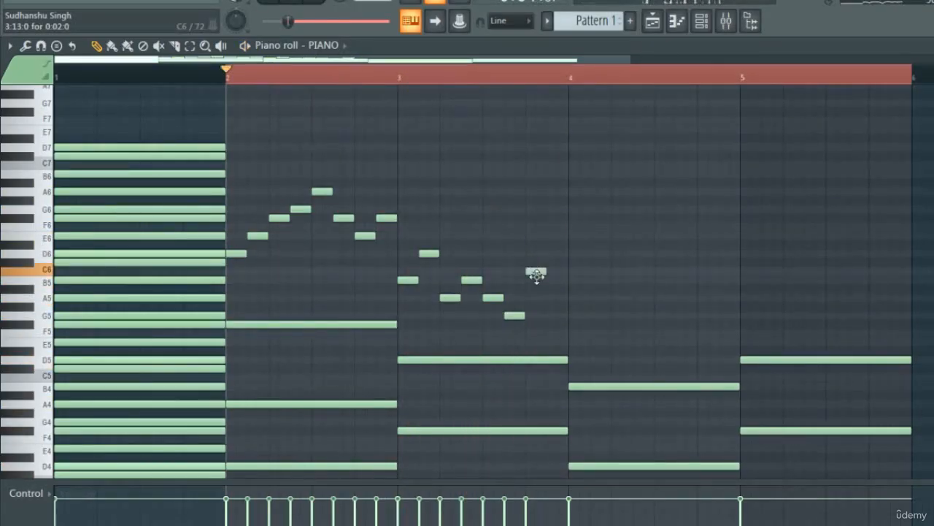
pyautogui.press('space')
pyautogui.moveTo(544, 279); pyautogui.dragTo(567, 280)
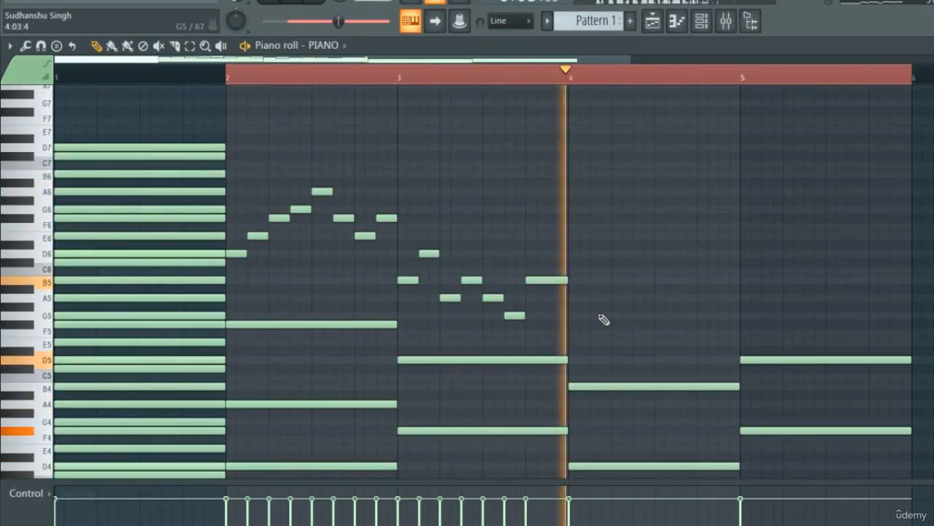
pyautogui.press('space')
# - Fill bar 4 with short consecutive melody notes G5, B5, D6, E6, B5, A5, B5 and D6, playing them back along the way
pyautogui.click(588, 315)
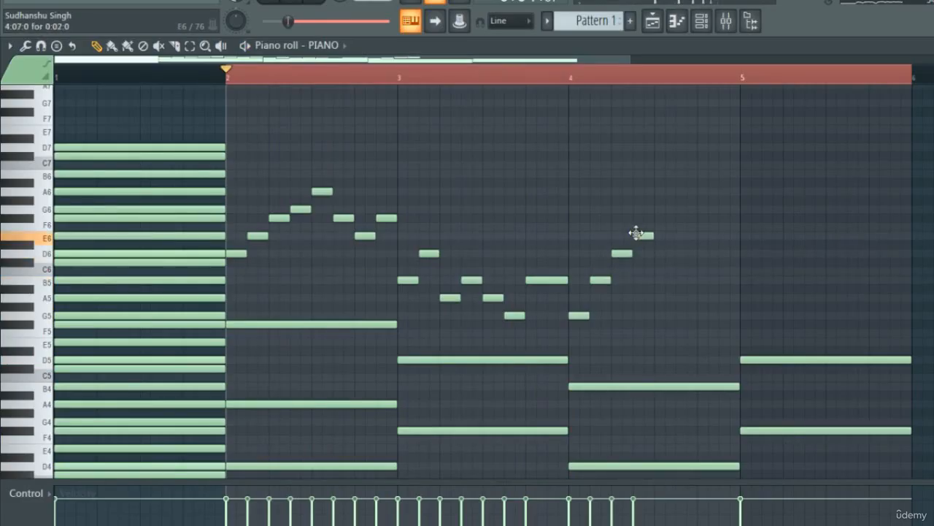
pyautogui.press('space')
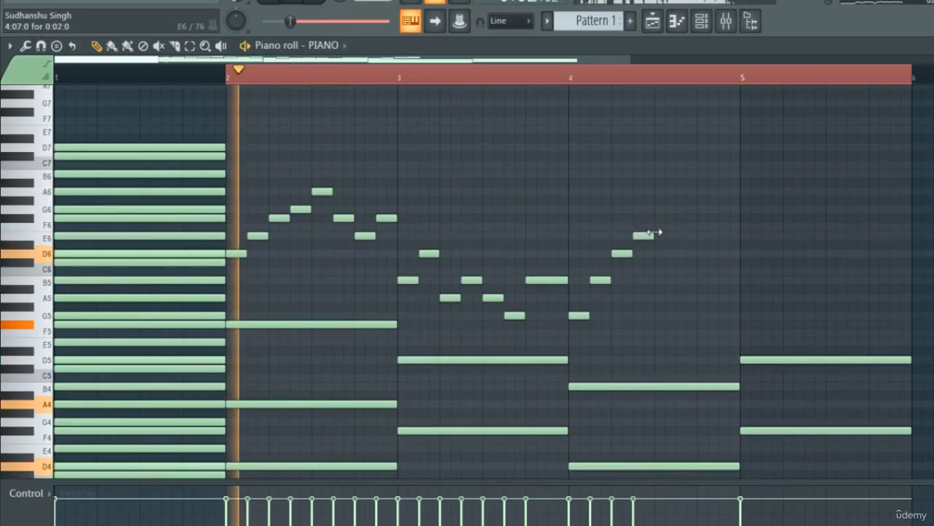
pyautogui.click(660, 279)
pyautogui.click(679, 297)
pyautogui.press('space')
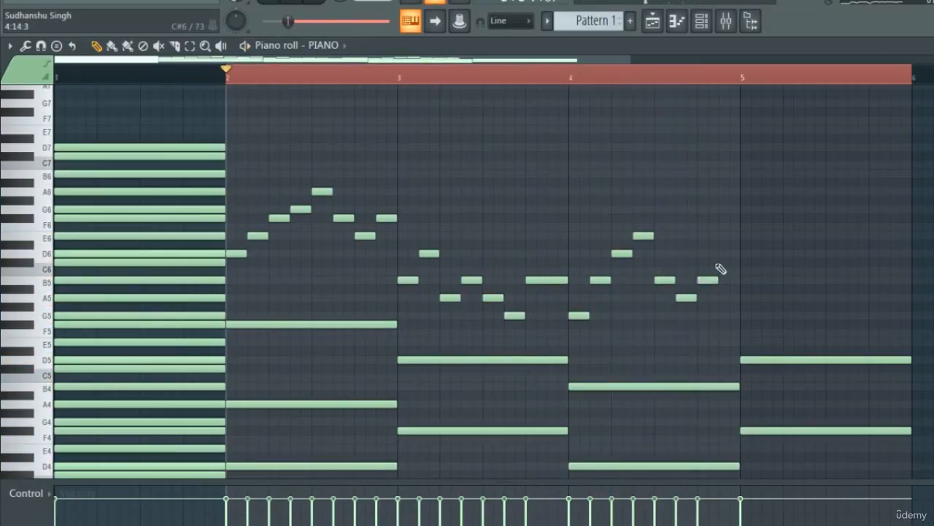
pyautogui.press('space')
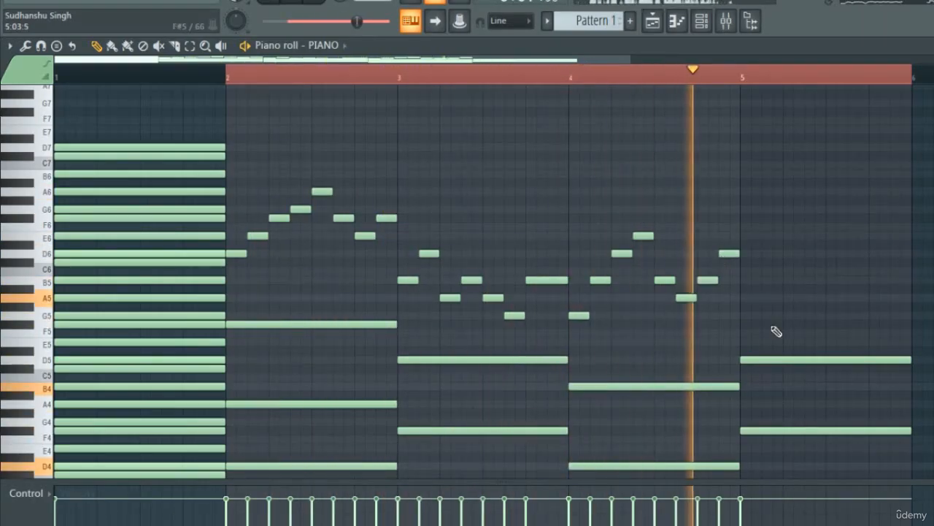
pyautogui.press('space')
# - Fill bar 5 with short consecutive melody notes A5, C#6, D6, F#6, A6, G6, E6 and D6, and start playback
pyautogui.click(745, 298)
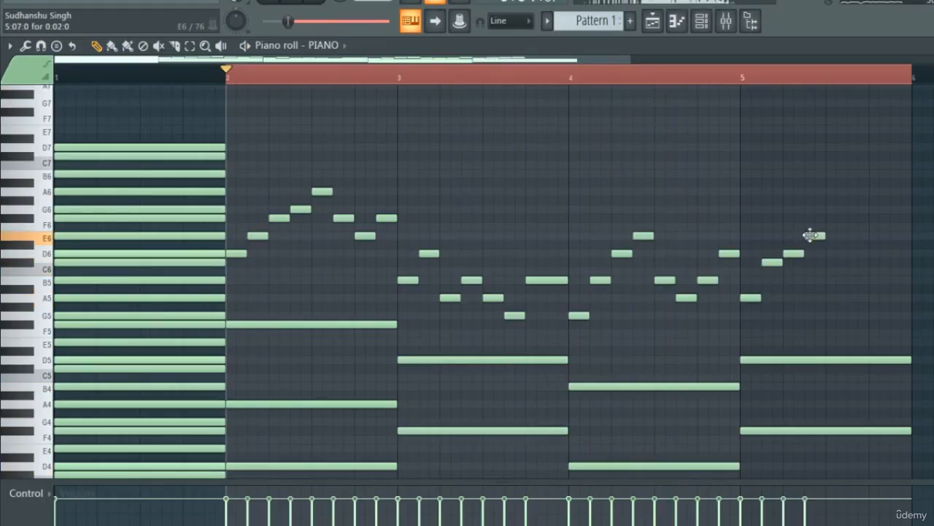
pyautogui.moveTo(810, 225); pyautogui.dragTo(810, 216)
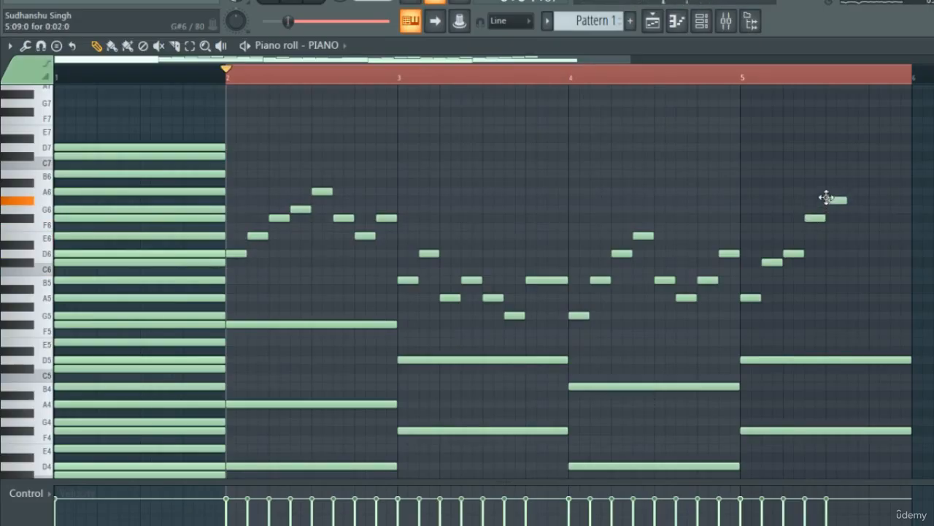
pyautogui.moveTo(826, 197); pyautogui.dragTo(825, 189)
pyautogui.click(846, 209)
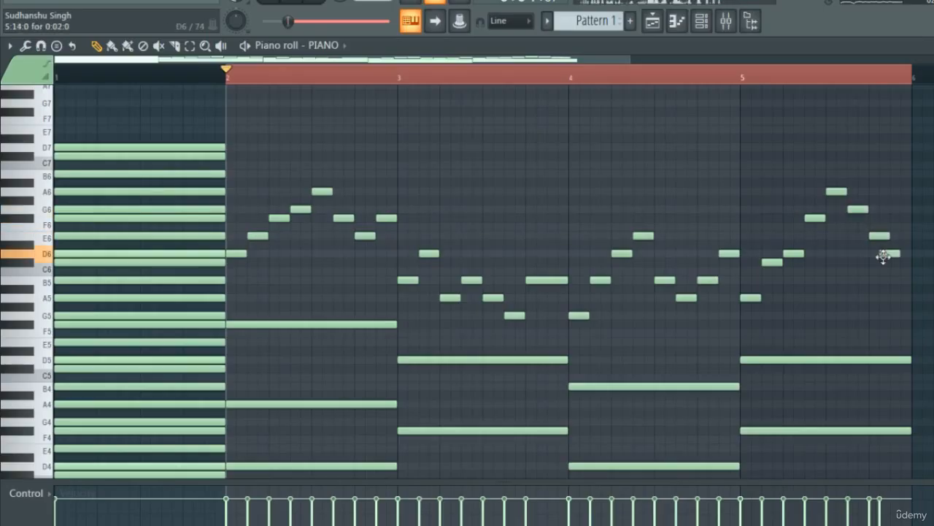
pyautogui.press('space')
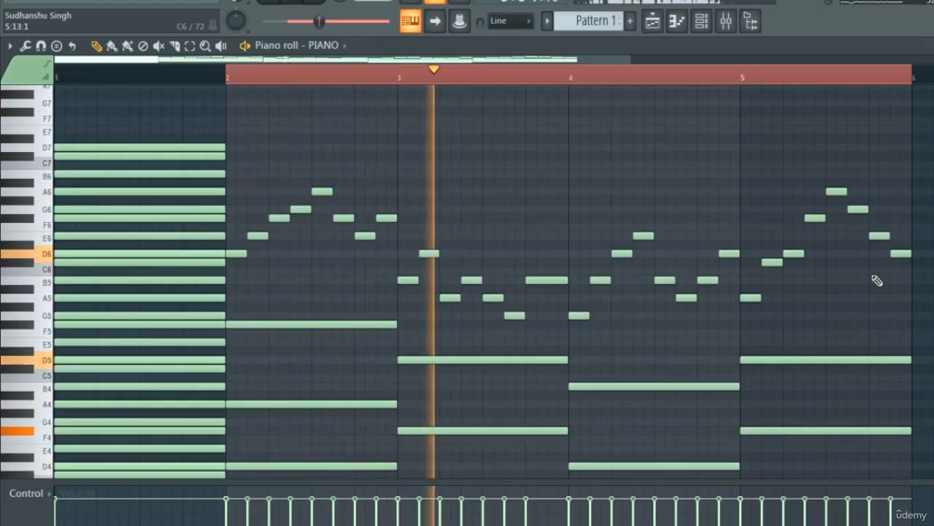
# - Remove the final D6 from the bar 5 melody, lengthen the preceding E6 to the end of the bar and play back the melody
pyautogui.moveTo(883, 274); pyautogui.dragTo(885, 242)
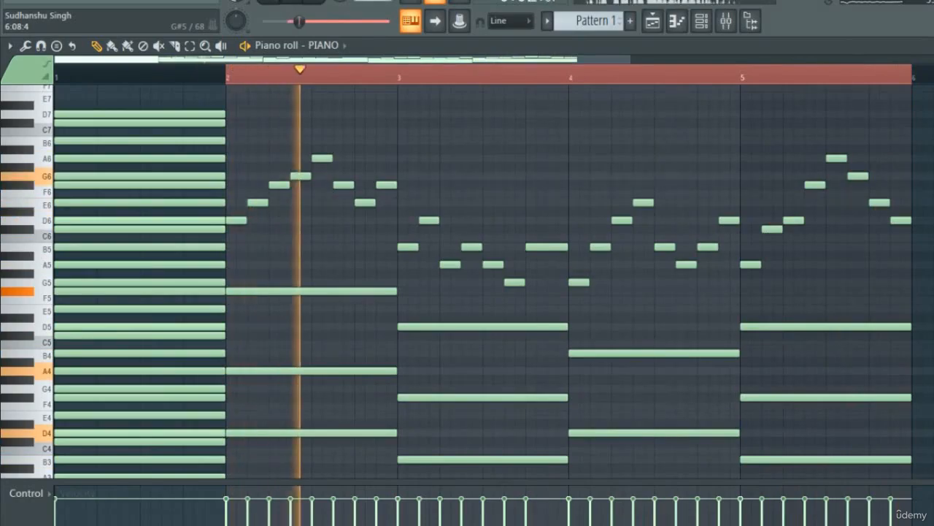
pyautogui.moveTo(902, 219); pyautogui.dragTo(901, 201)
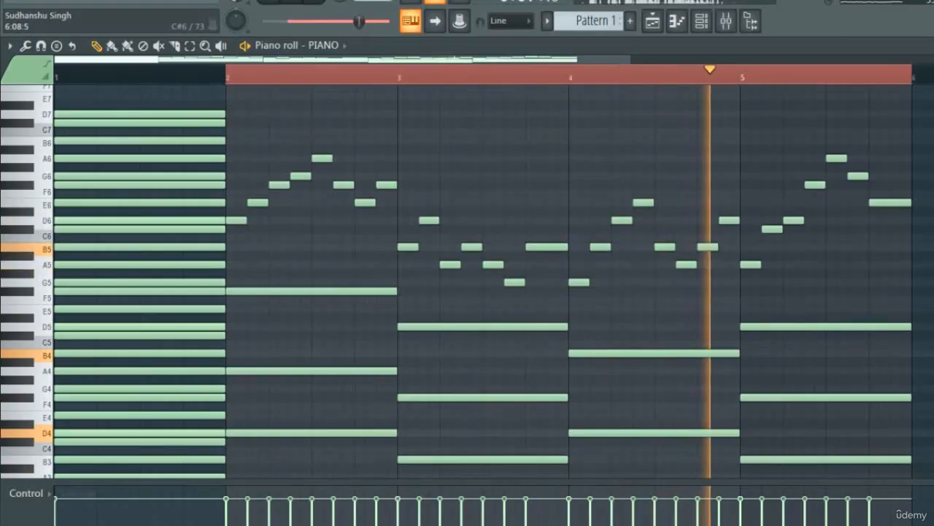
pyautogui.press('space')
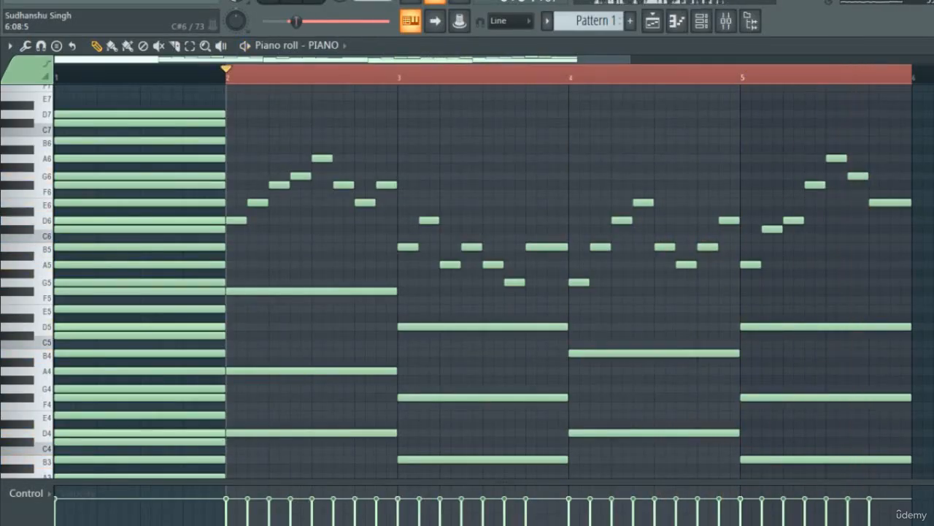